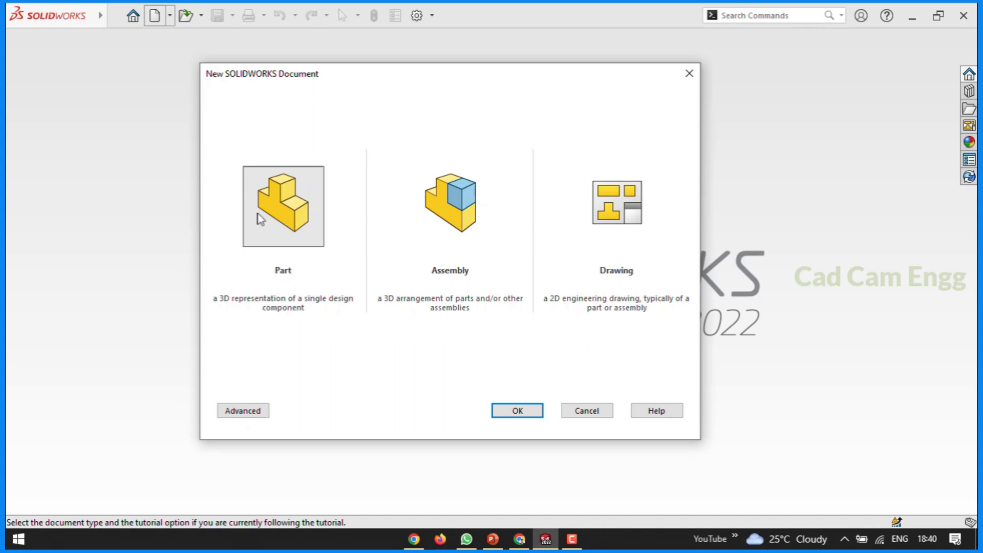
Step: Create a new part document
click(300, 217)
click(523, 413)
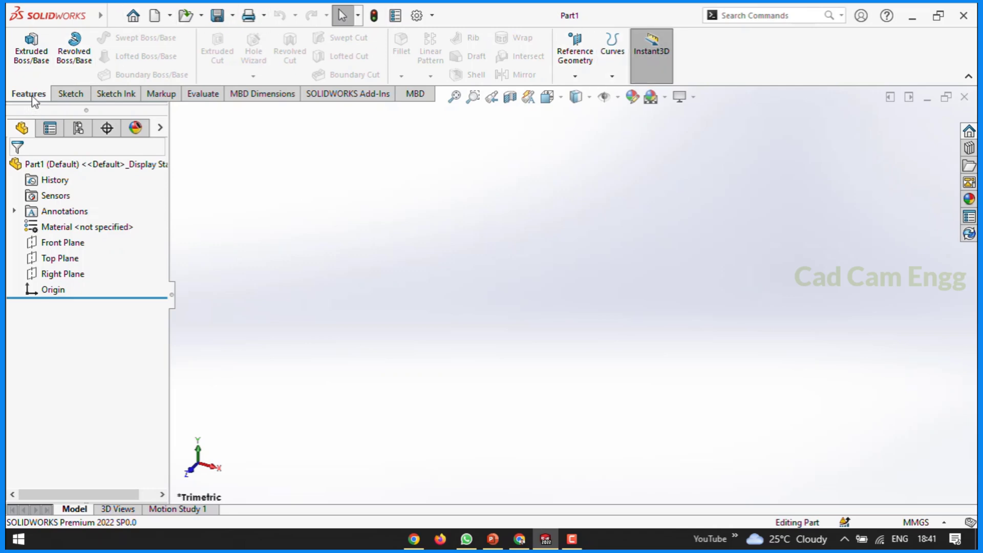
click(67, 95)
click(117, 96)
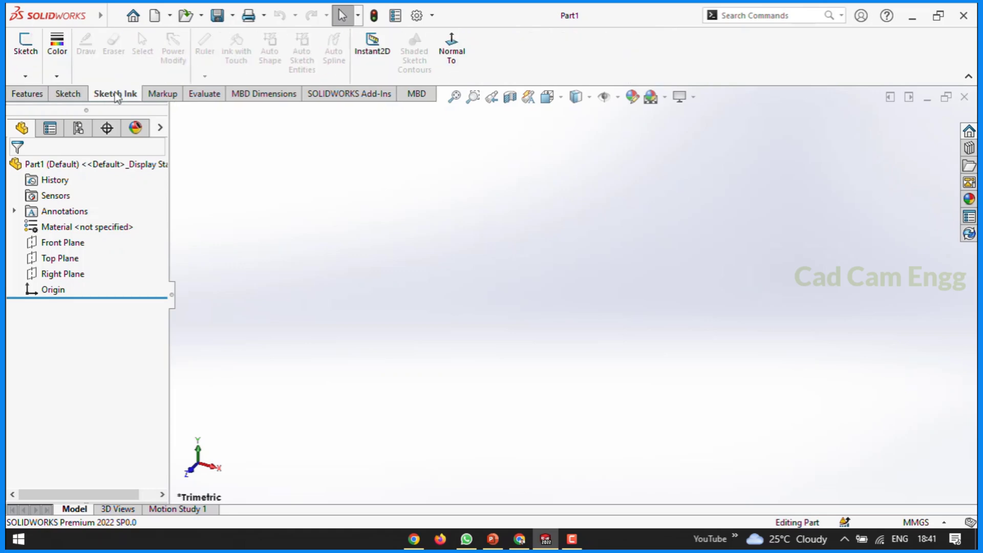
click(163, 98)
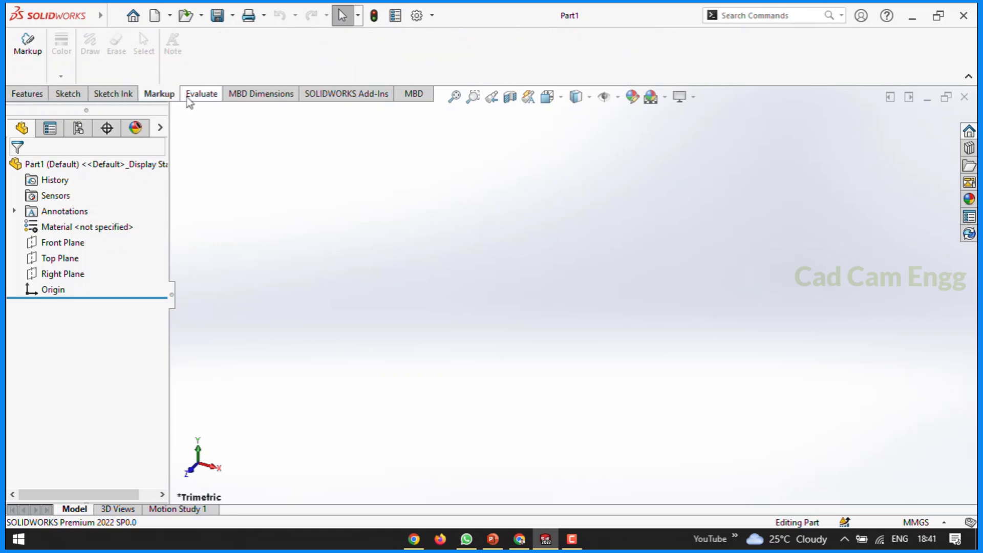
click(191, 100)
click(285, 100)
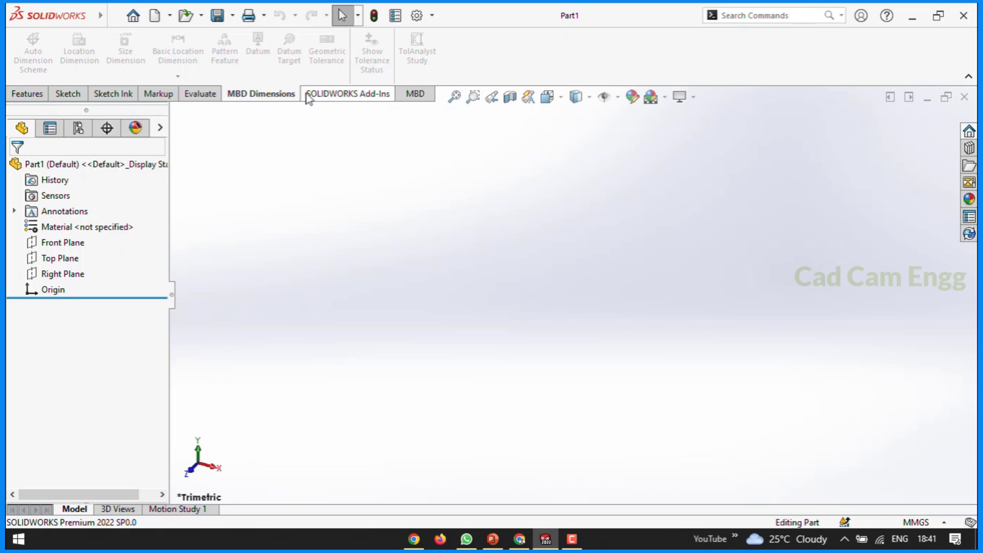
click(308, 97)
click(35, 98)
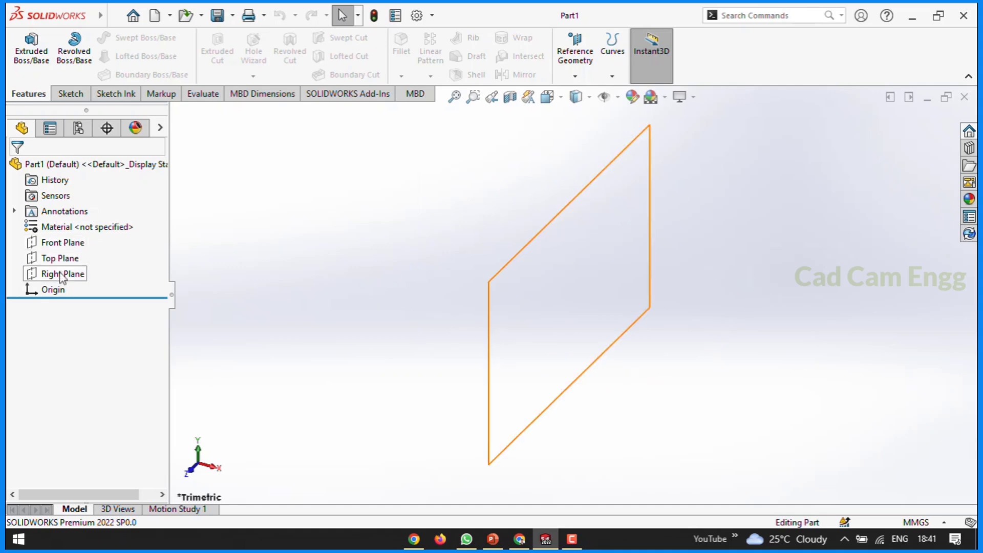
Step: Start a sketch on the Front Plane and draw a corner rectangle about 119 mm by 66 mm, above and right of the origin
click(57, 244)
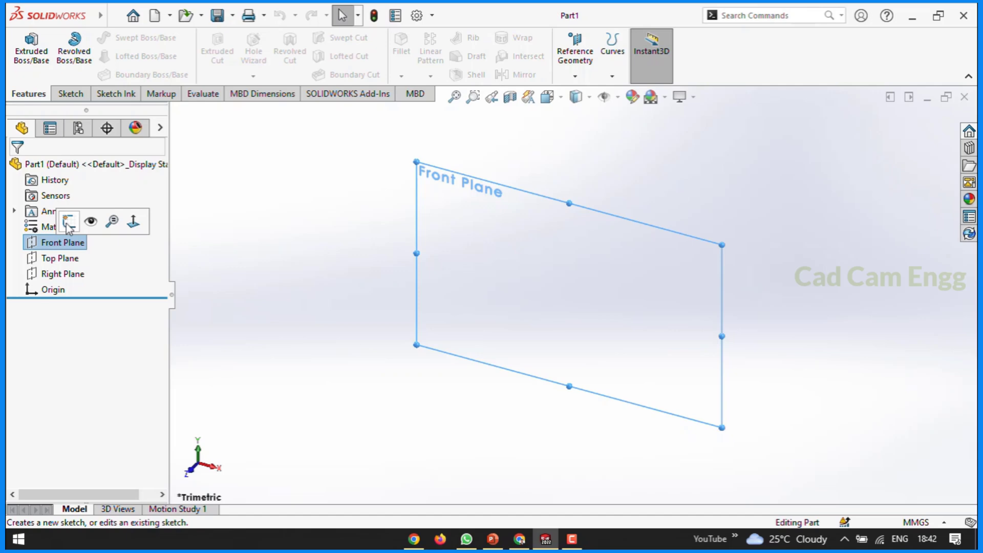
click(68, 223)
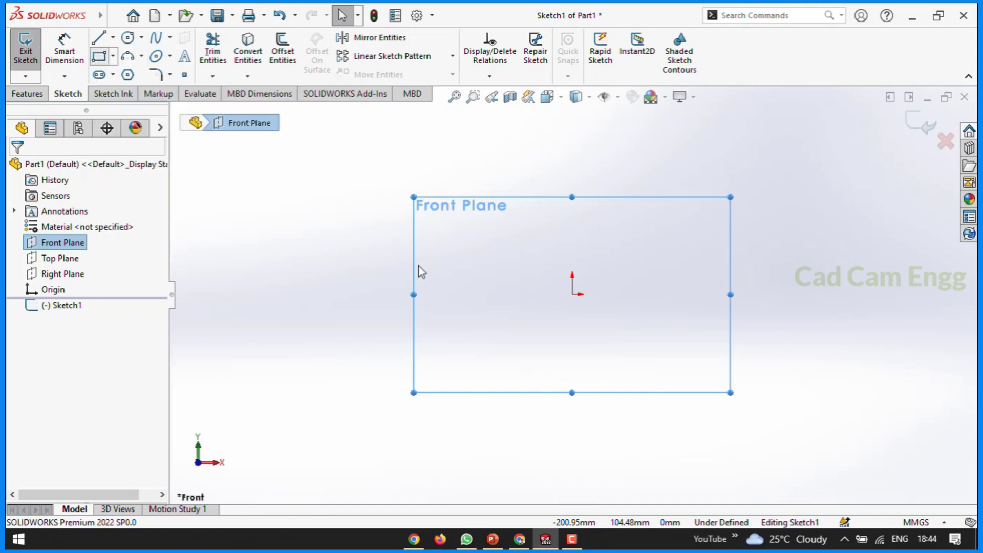
click(599, 151)
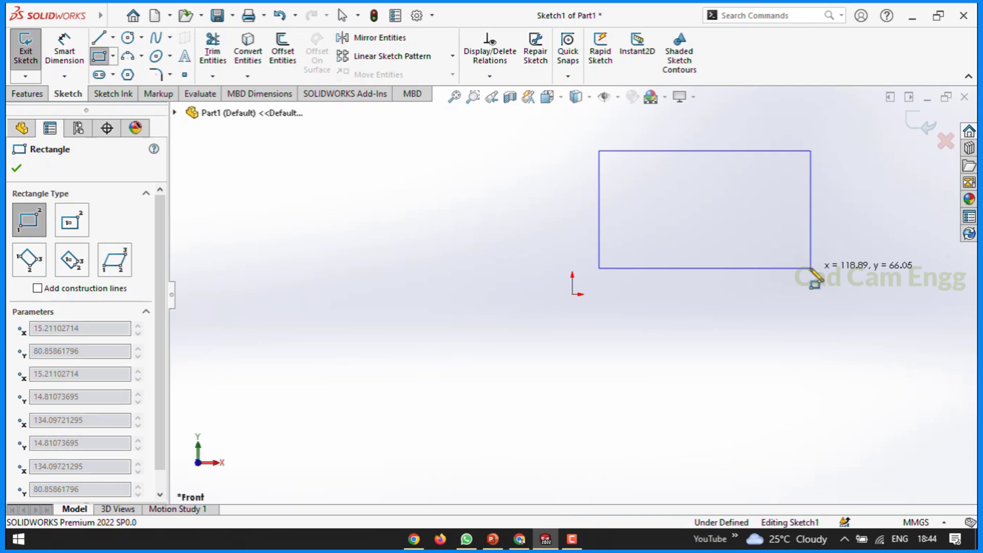
click(811, 268)
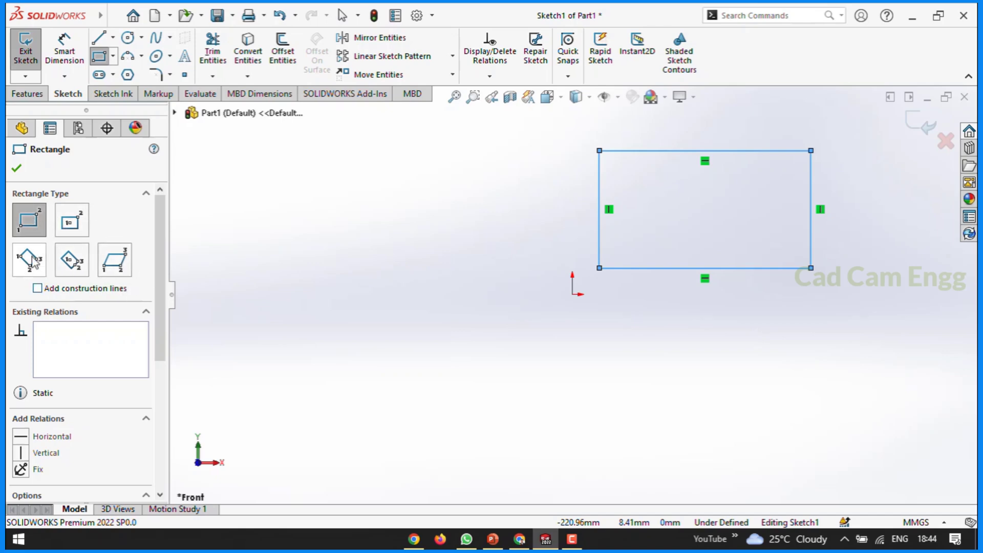
Step: Set the X coordinate of the rectangle's first corner to 20 mm and finish the rectangle
drag(161, 251, 162, 298)
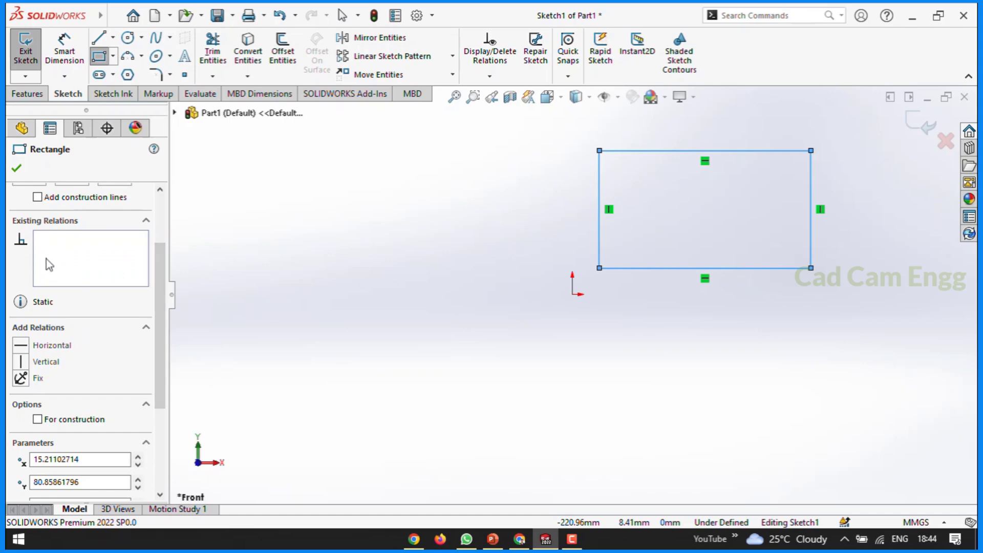
scroll(56, 333, down, 3)
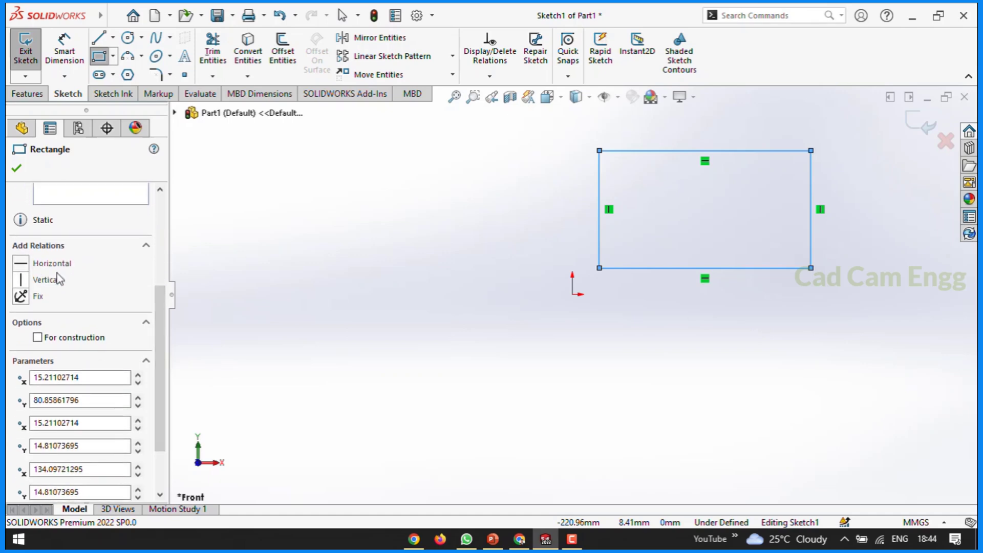
drag(162, 315, 163, 359)
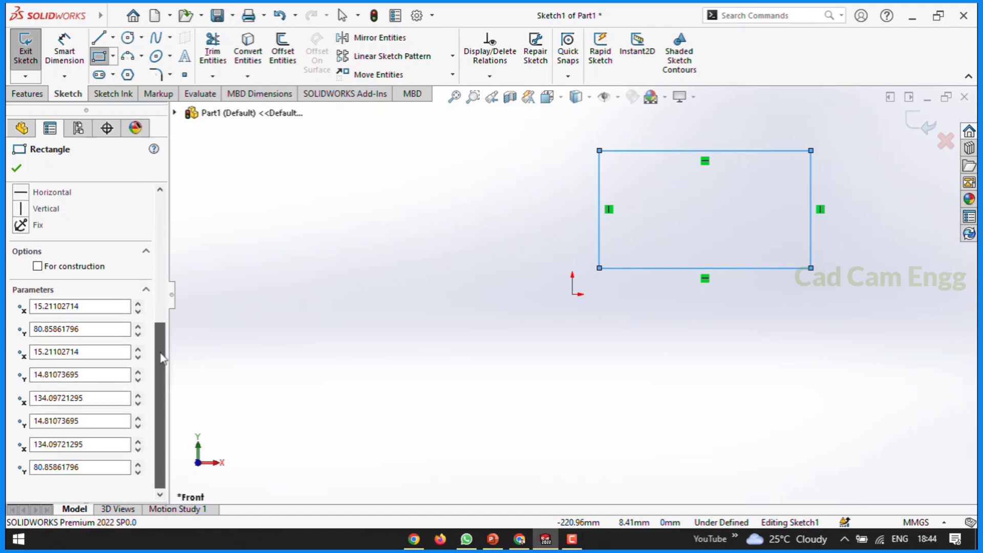
double_click(103, 306)
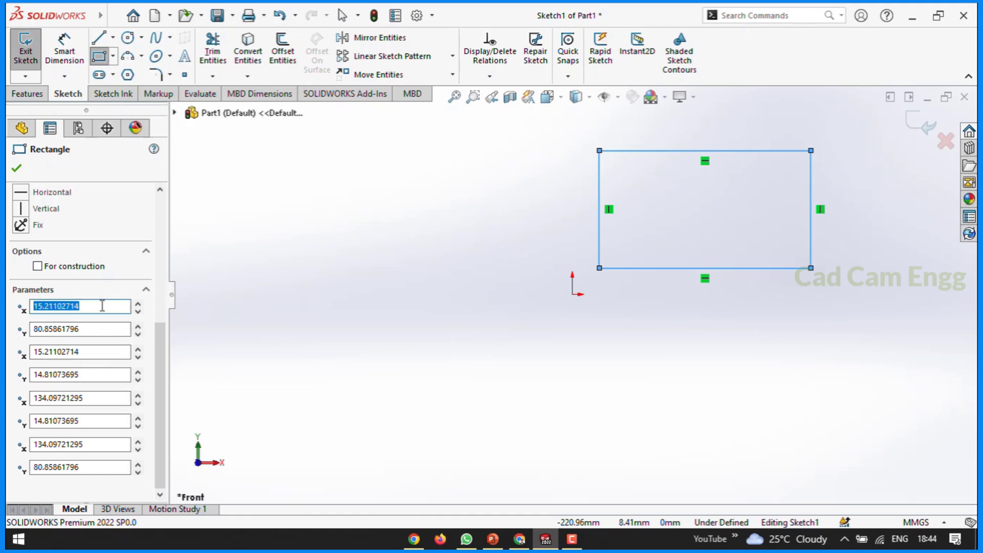
text(20)
key(Return)
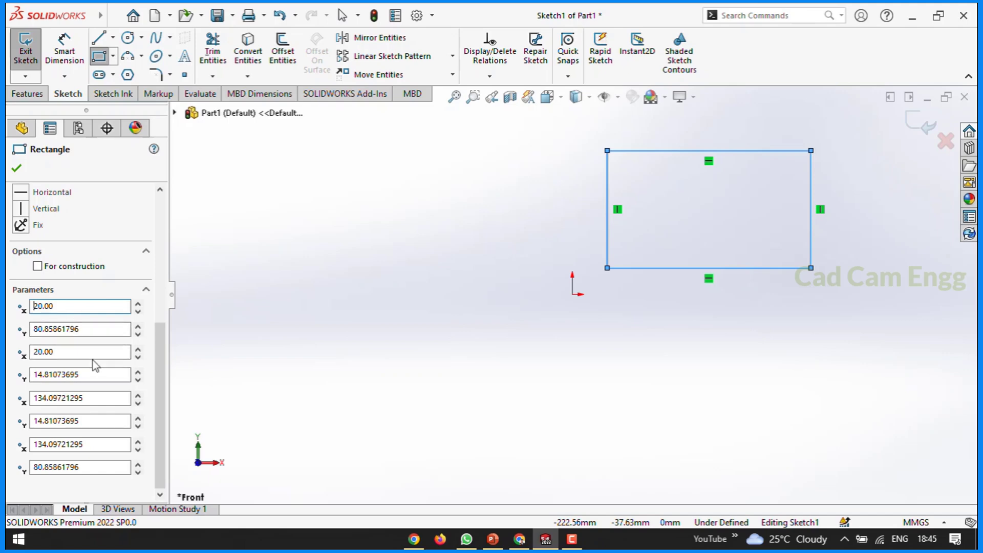
scroll(94, 365, up, 5)
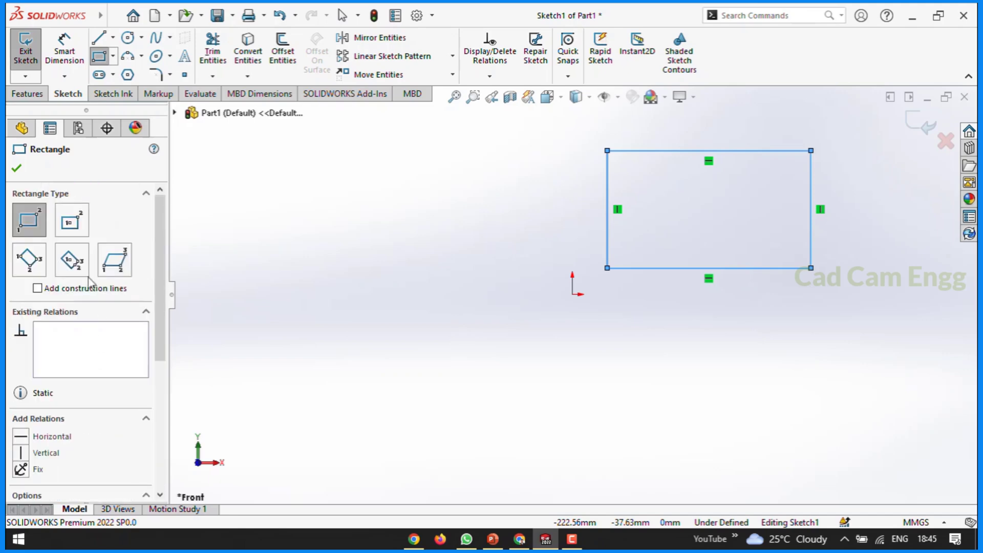
click(17, 171)
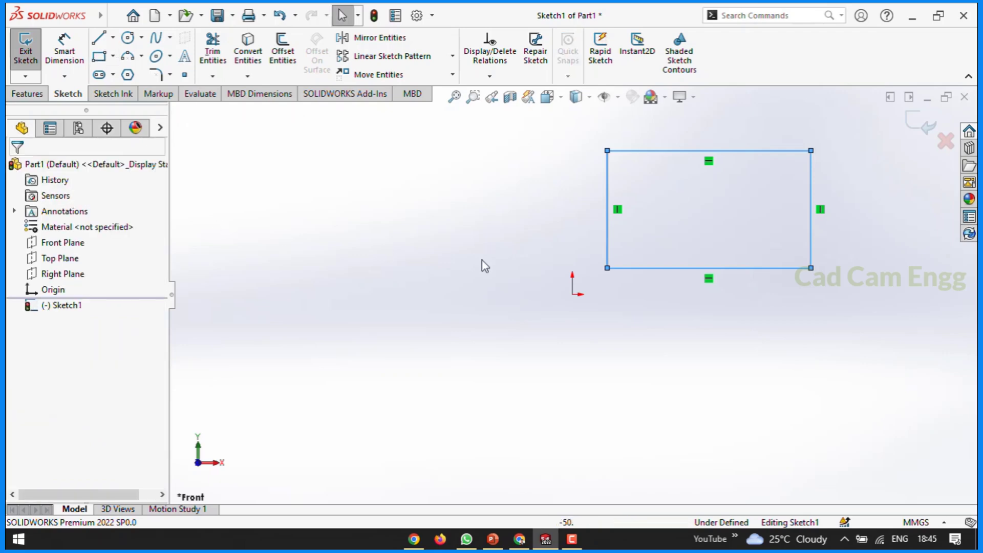
Step: Dimension the rectangle's top edge and set its length to 200 mm
scroll(599, 272, up, 1)
scroll(819, 202, down, 3)
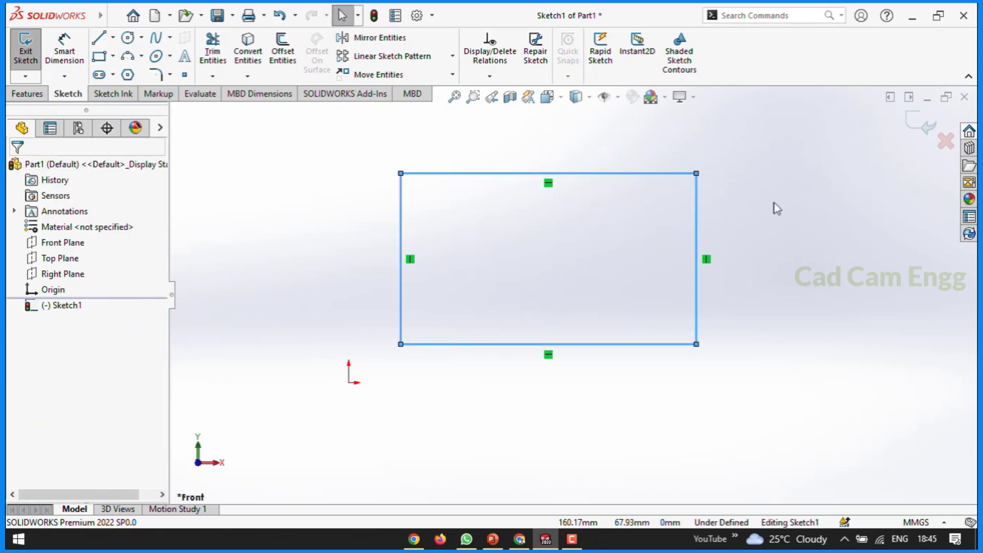
click(75, 44)
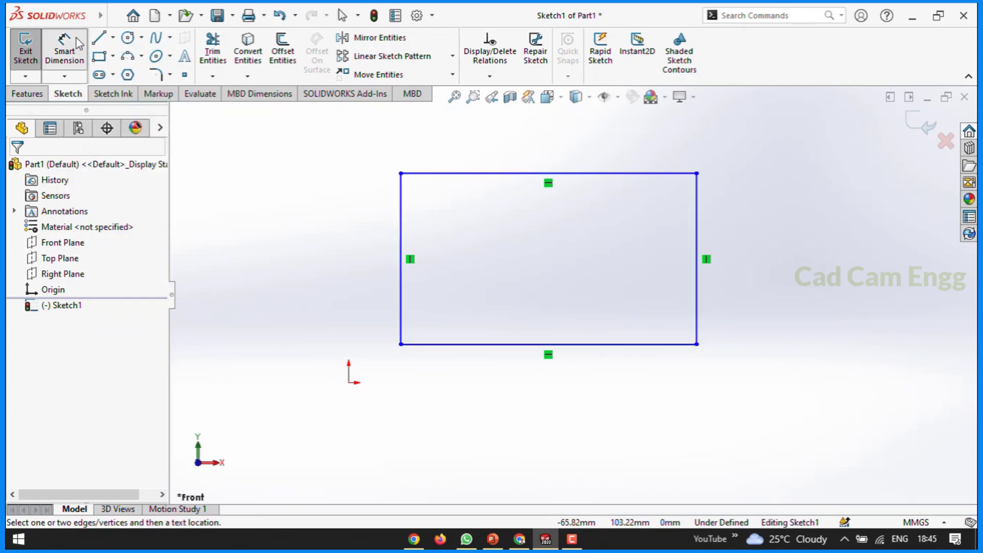
click(576, 174)
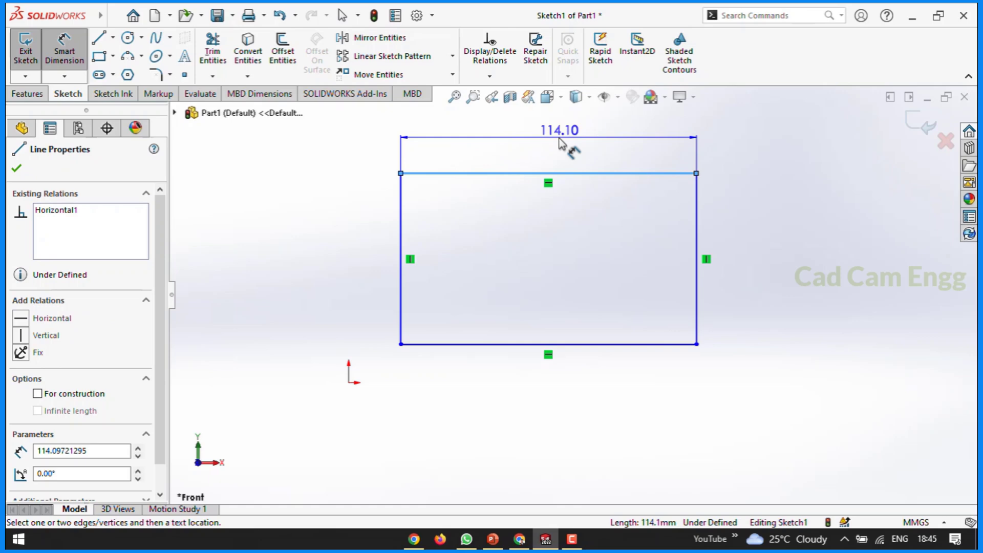
click(559, 141)
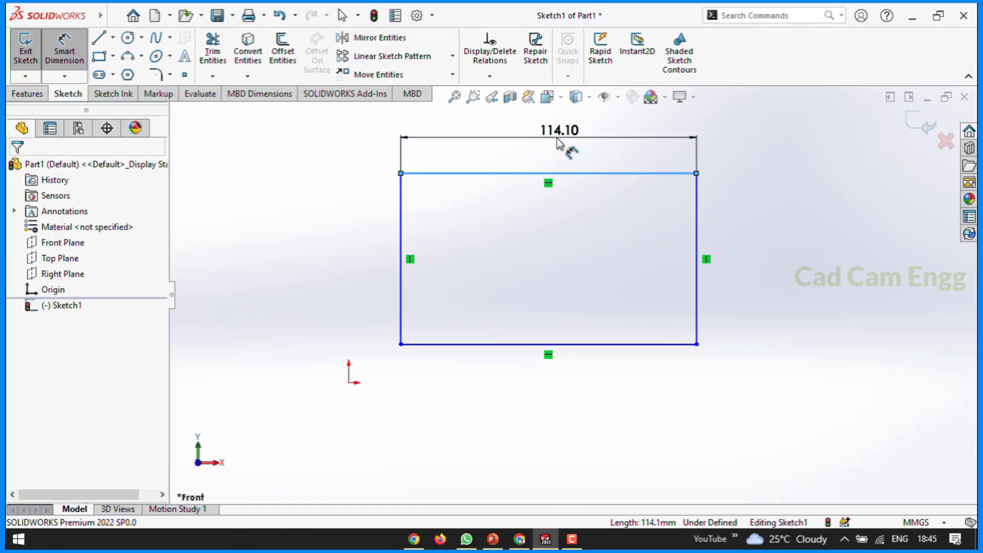
double_click(557, 134)
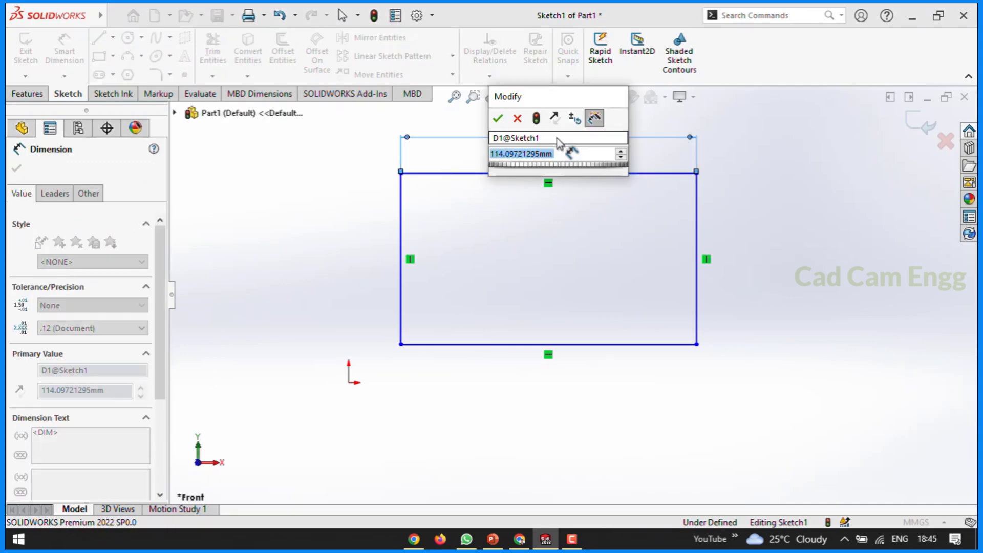
text(200)
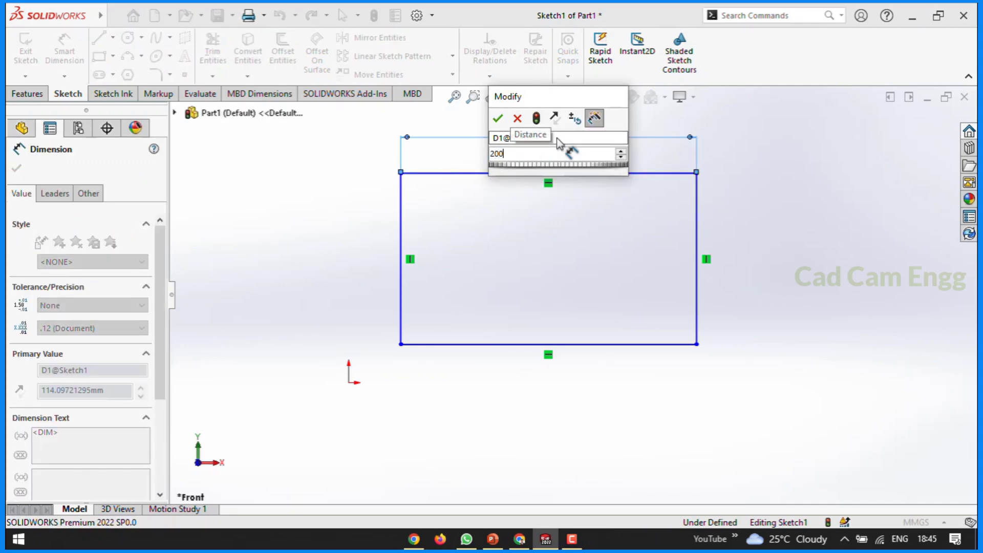
key(Return)
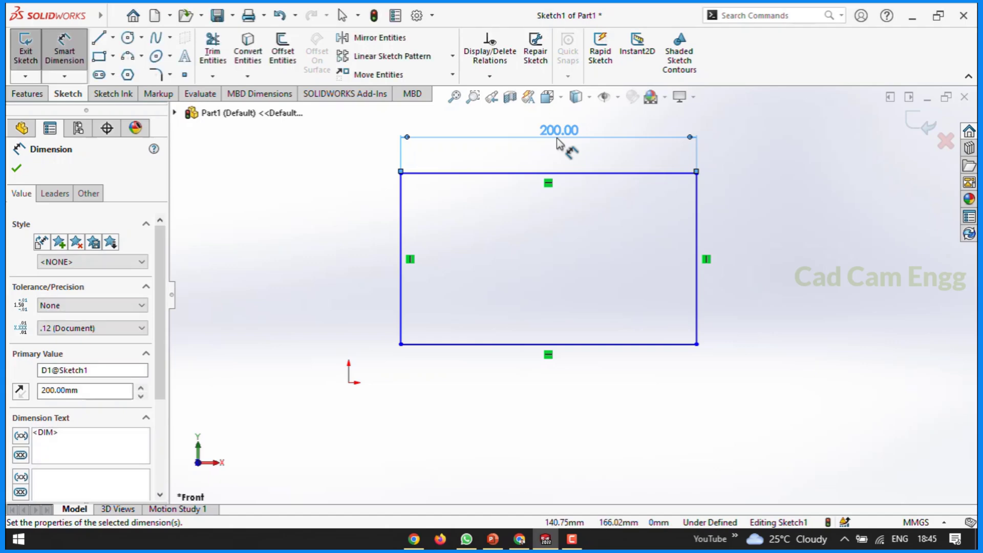
Step: Dimension the rectangle's right edge, set its length to 200 mm, and finish dimensioning
click(698, 243)
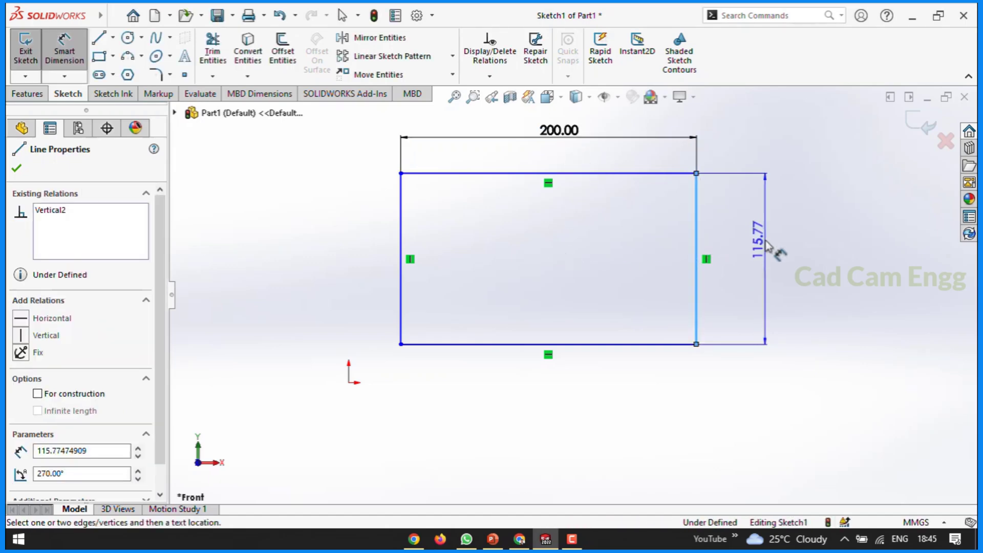
click(766, 246)
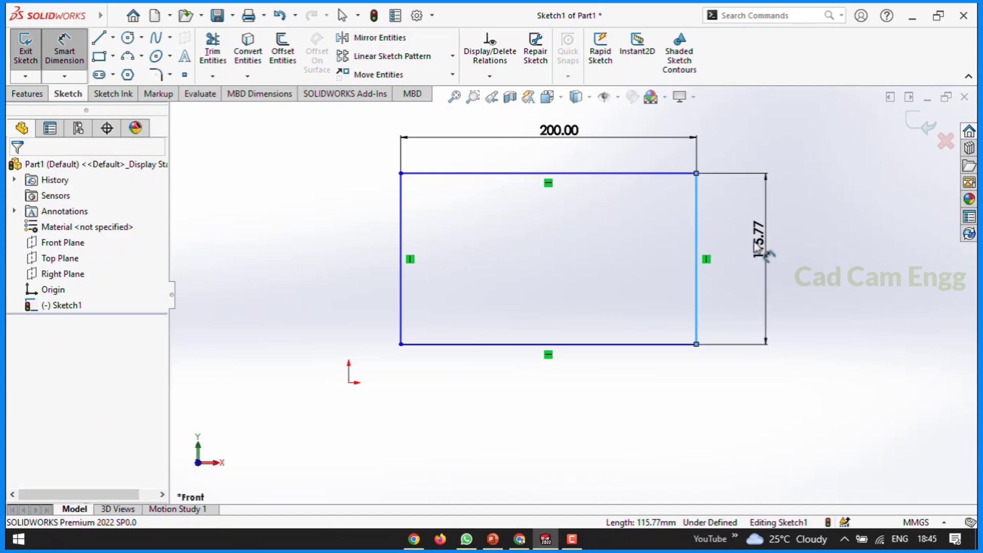
double_click(759, 241)
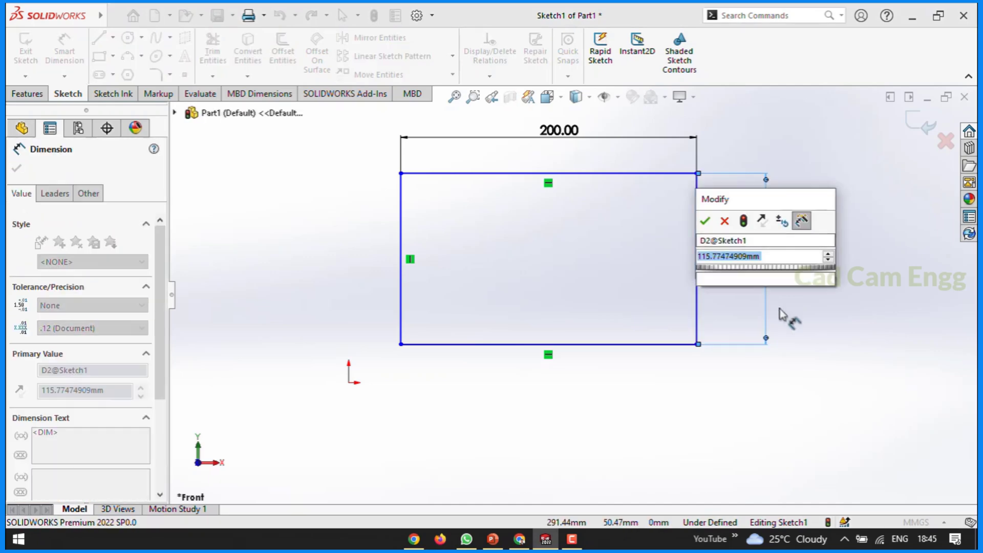
text(200)
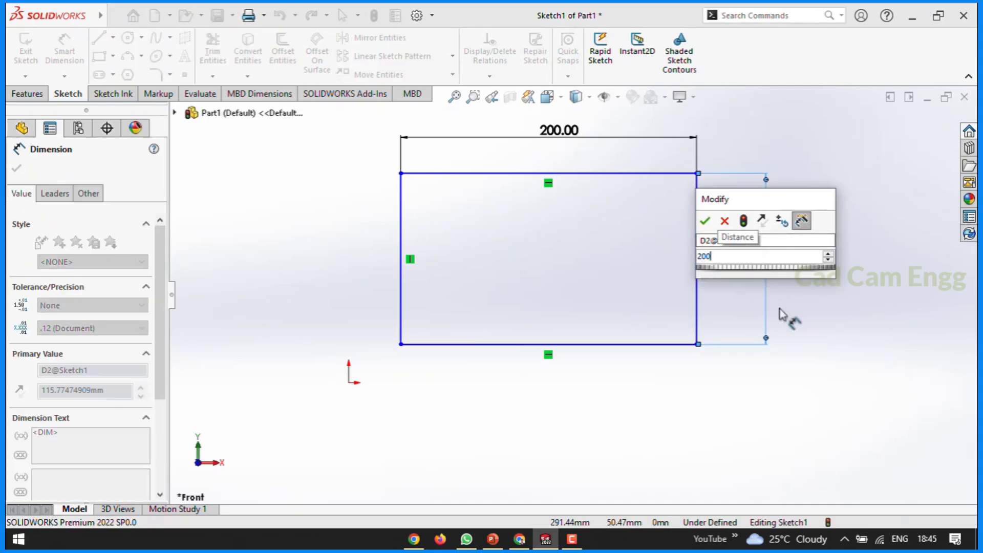
key(Return)
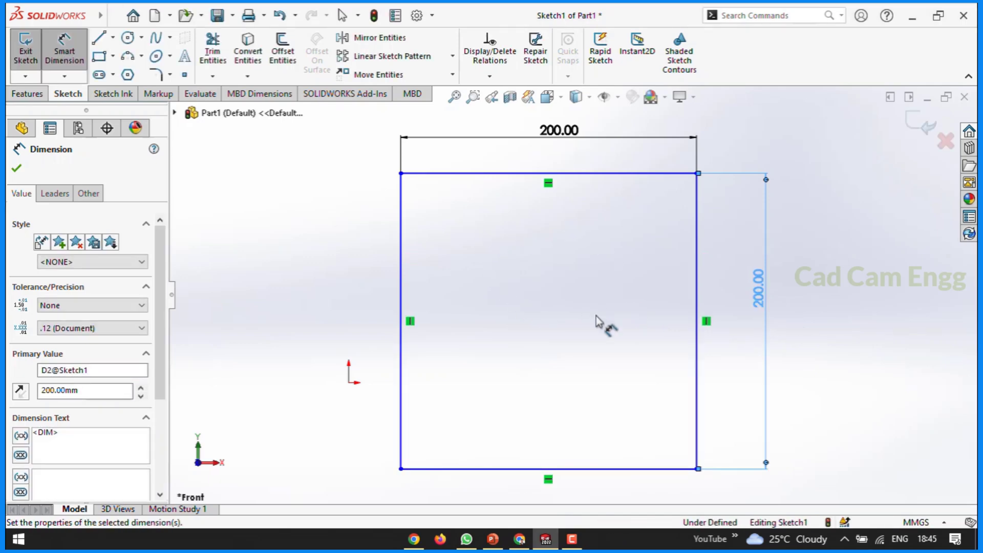
click(17, 168)
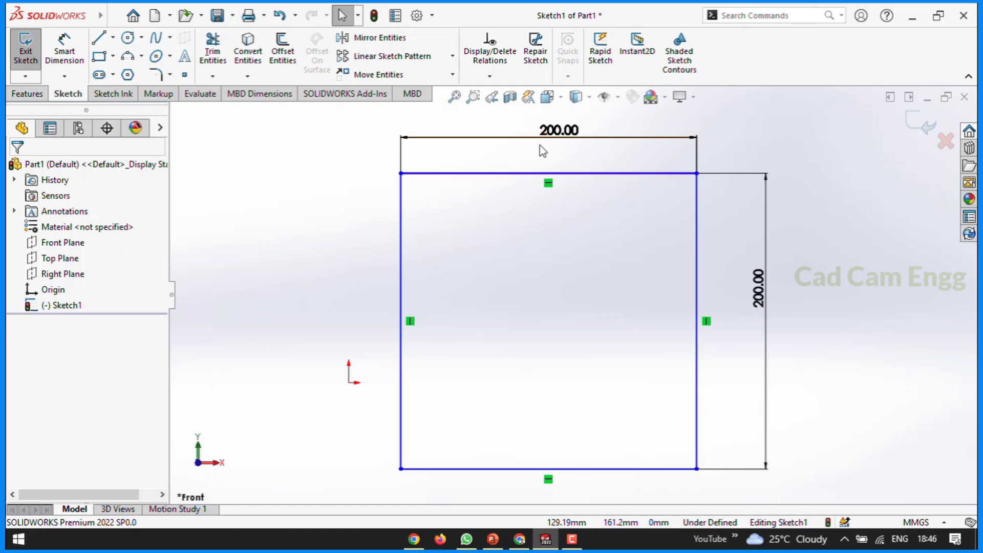
click(944, 524)
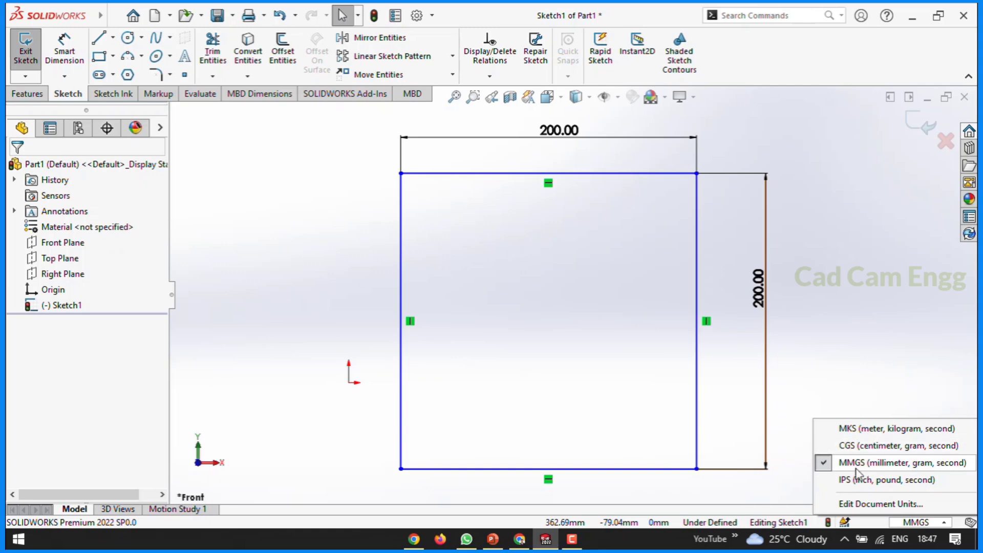
click(856, 352)
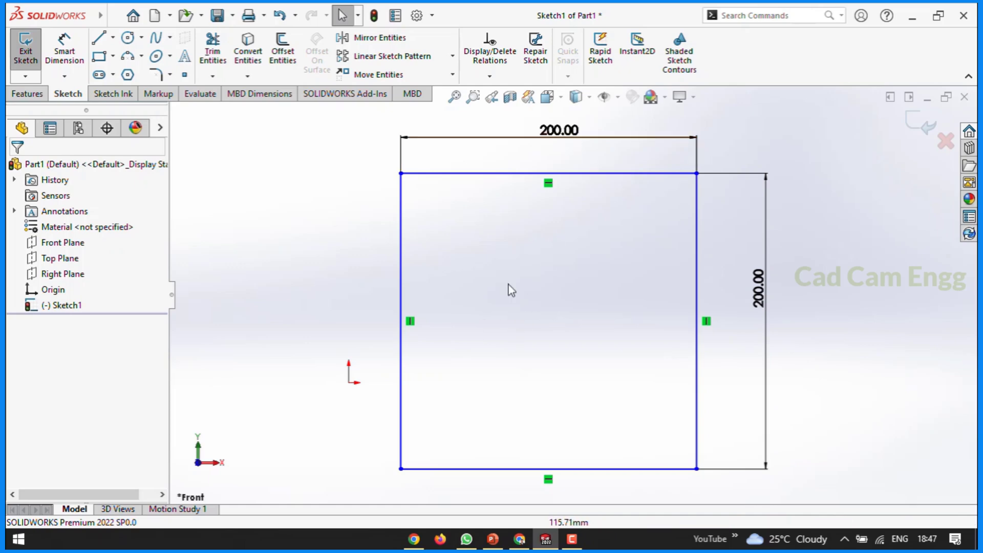
key(ctrl)
key(ctrl)
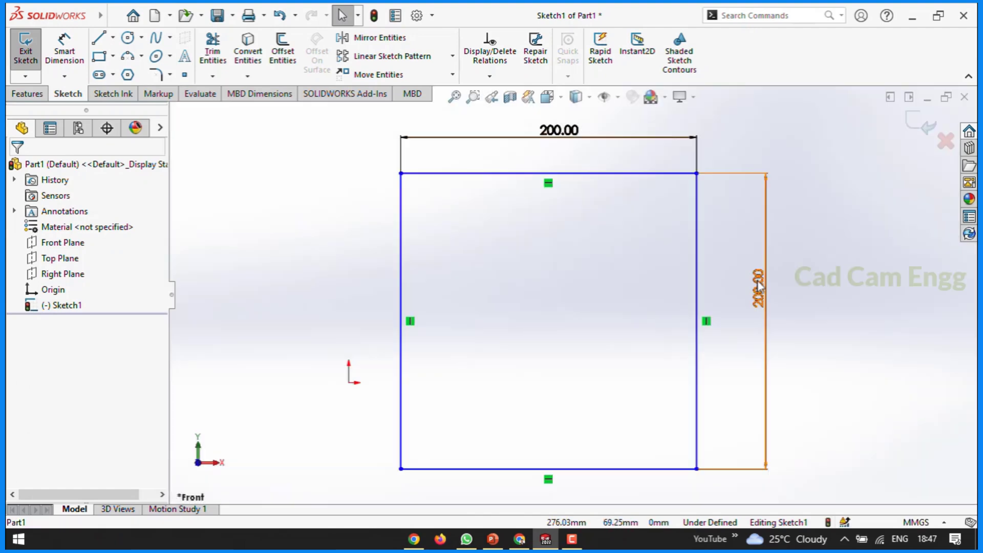
click(758, 284)
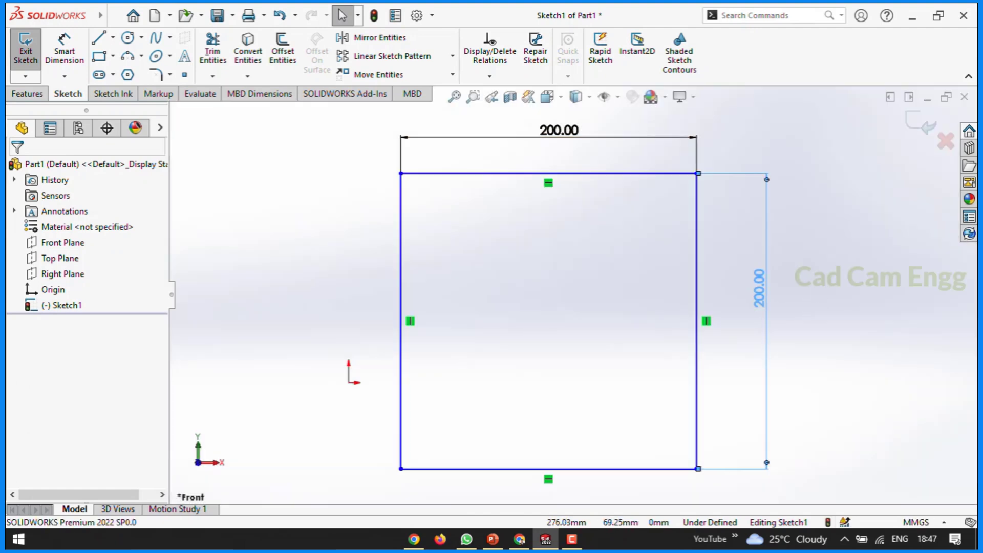
Step: Exit the sketch and start a Blind boss extrusion of the square with a depth of 50 mm
click(923, 132)
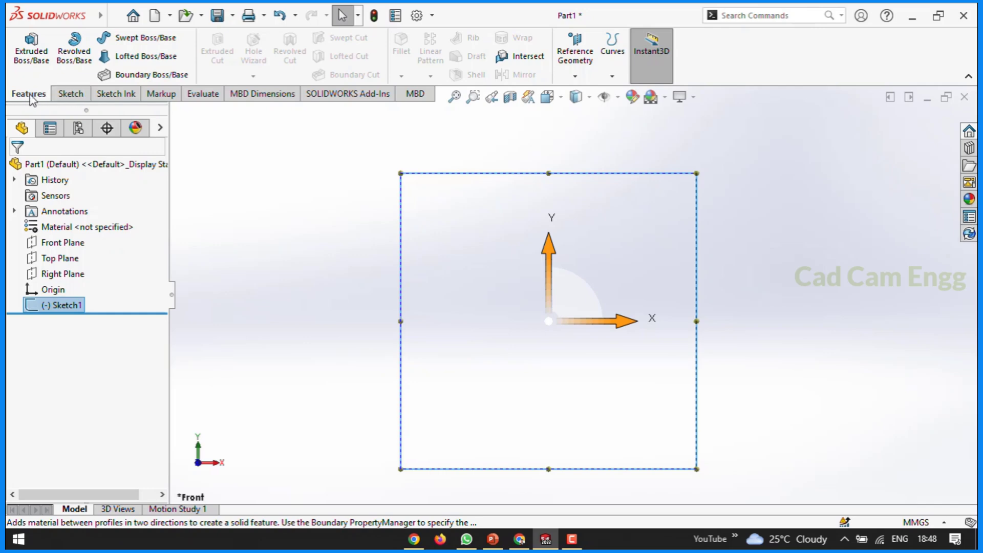
click(40, 58)
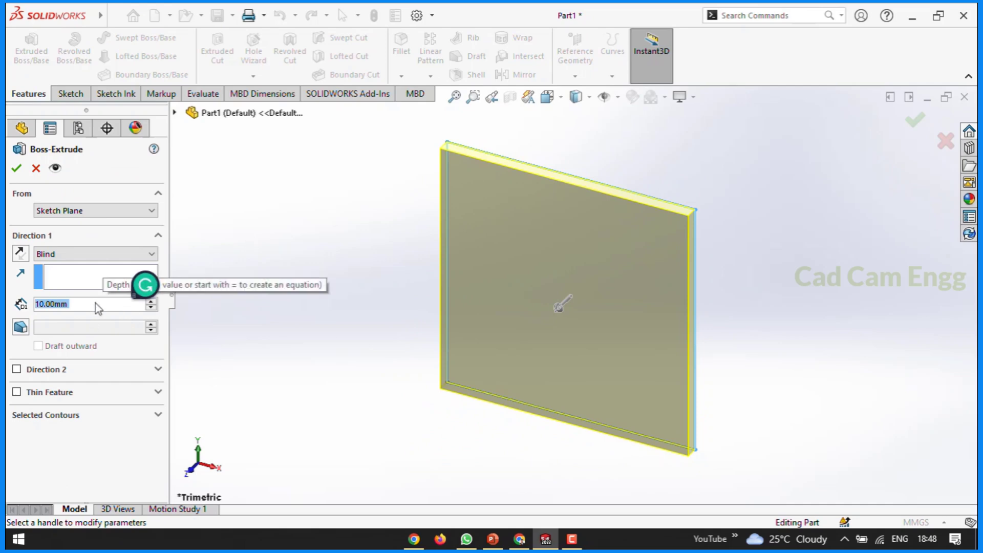
text(50)
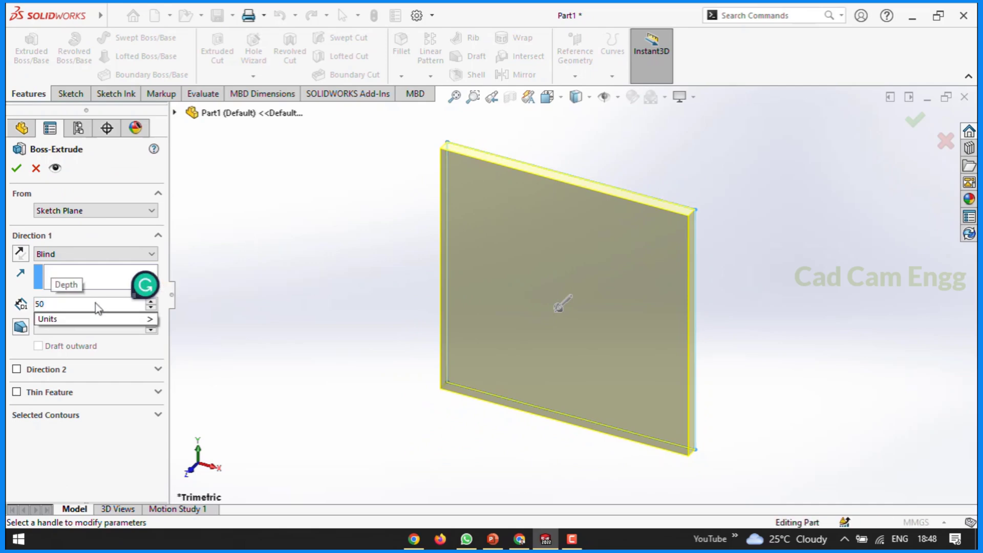
key(Return)
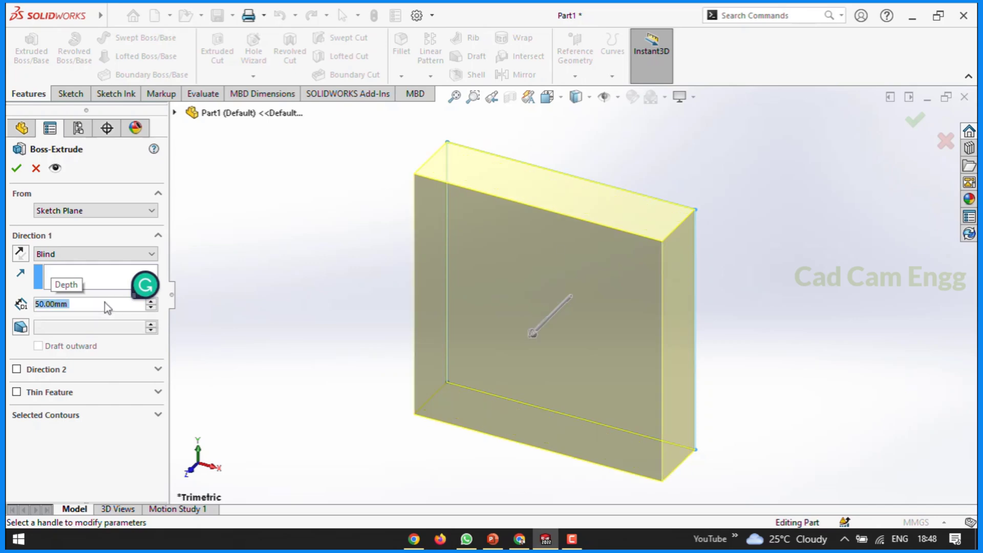
Step: Change the extrusion depth to 100 mm and complete the boss extrusion
click(105, 302)
double_click(105, 302)
text(100)
key(Return)
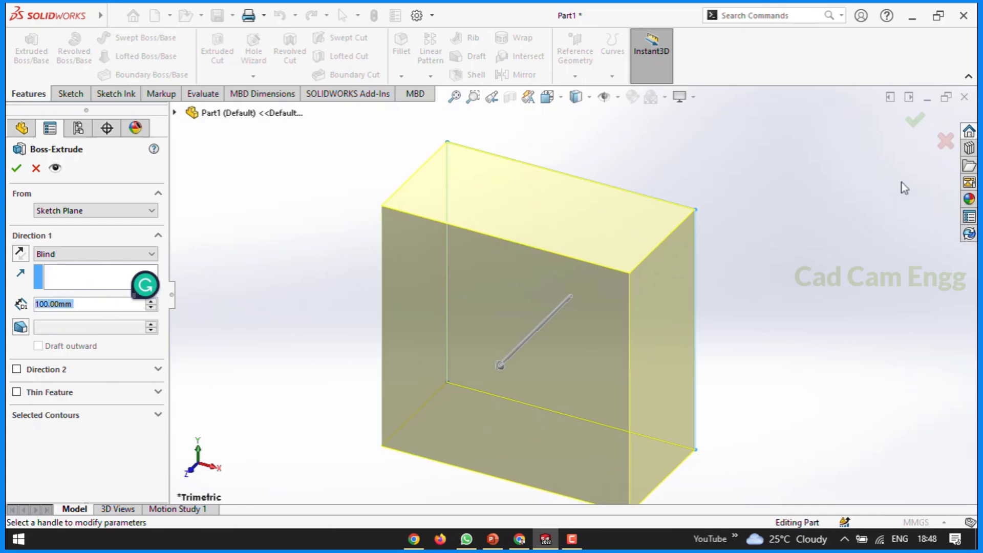
click(922, 121)
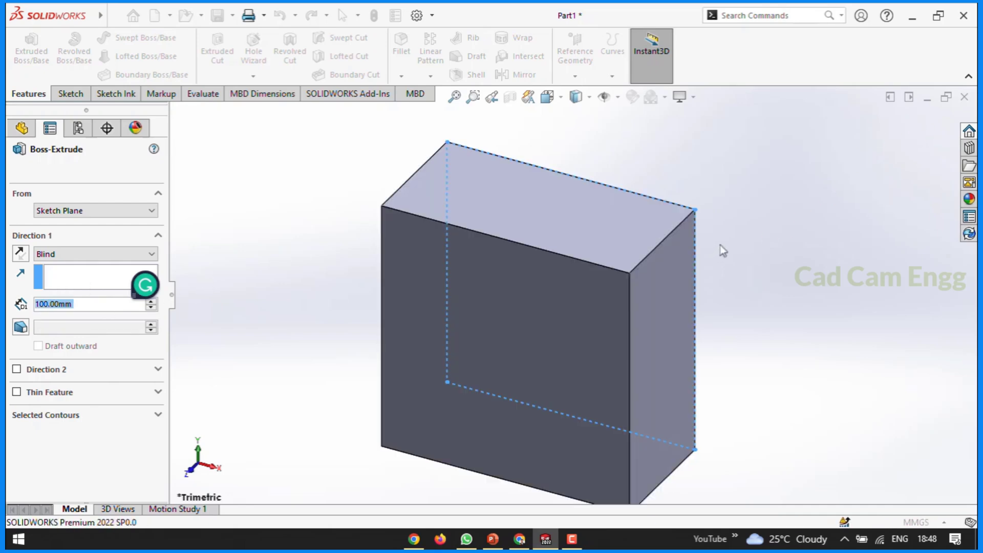
mouse_move(712, 276)
middle_down()
mouse_move(773, 179)
mouse_move(804, 165)
mouse_move(562, 318)
mouse_move(584, 408)
mouse_move(698, 421)
mouse_move(779, 380)
mouse_move(766, 447)
middle_up()
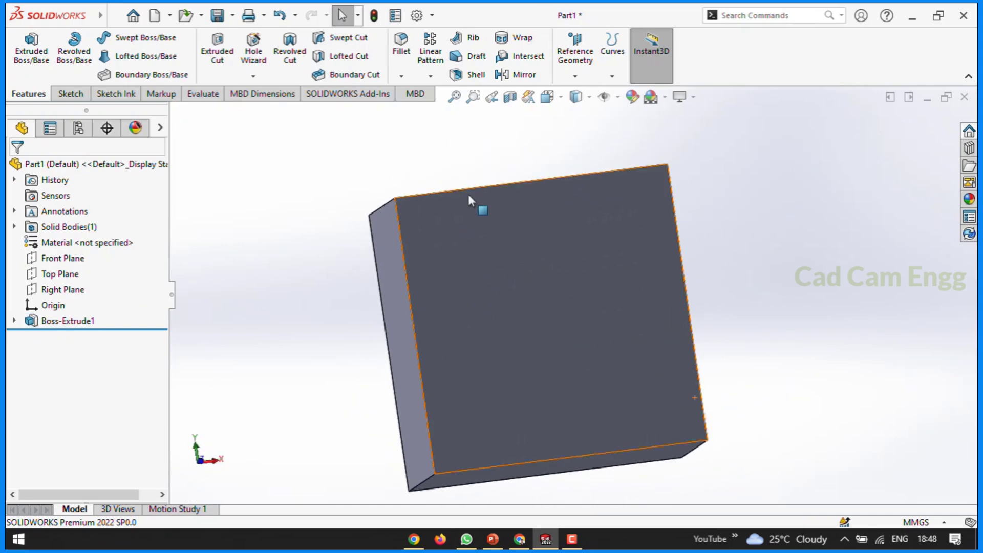
middle_drag(641, 245, 663, 330)
scroll(703, 324, down, 2)
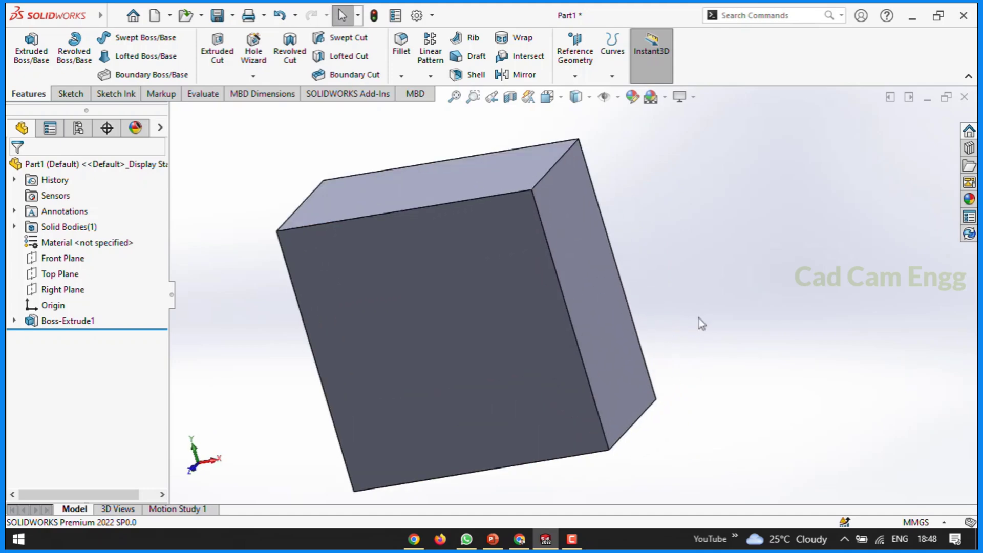
scroll(733, 304, up, 1)
scroll(407, 340, down, 1)
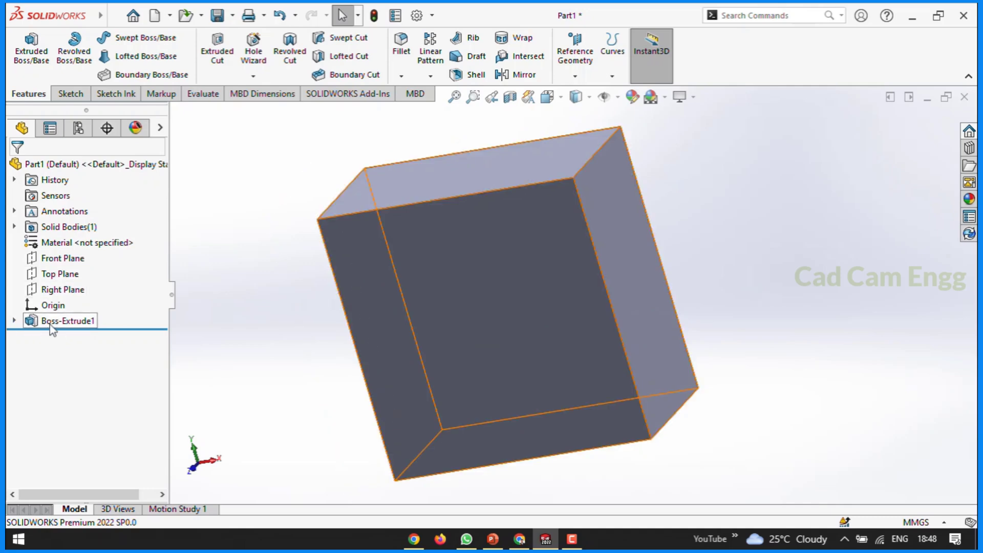
Step: Open the sketch beneath the boss extrusion for editing
click(14, 321)
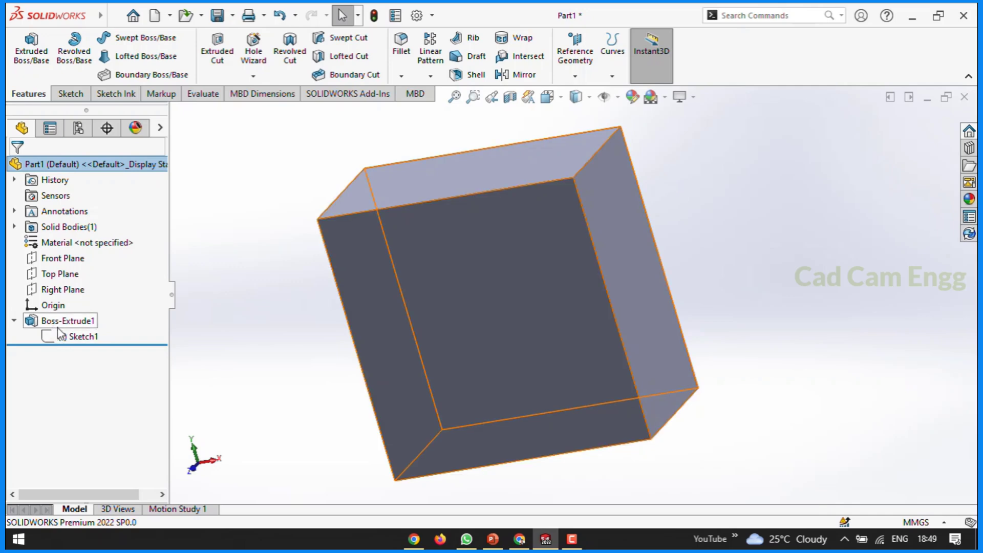
click(92, 335)
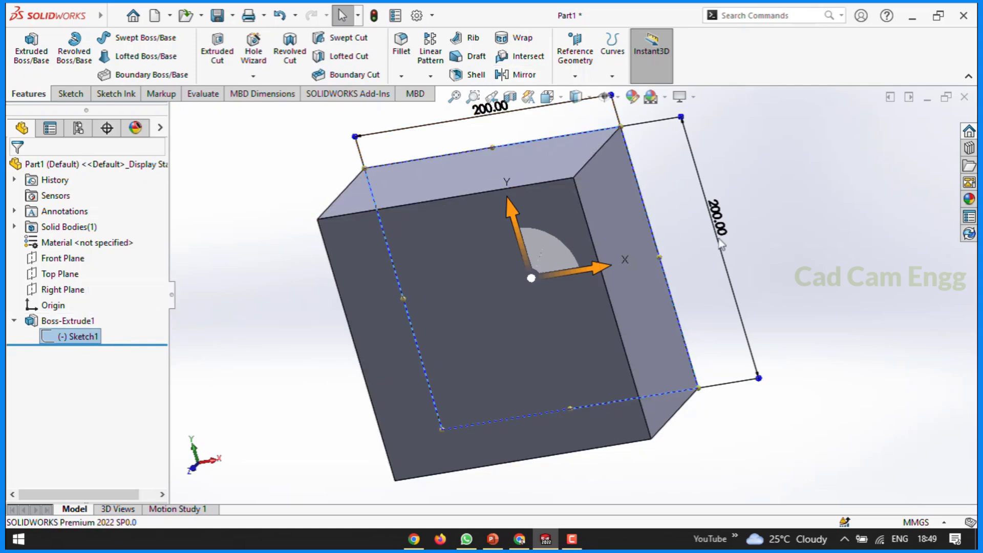
click(79, 339)
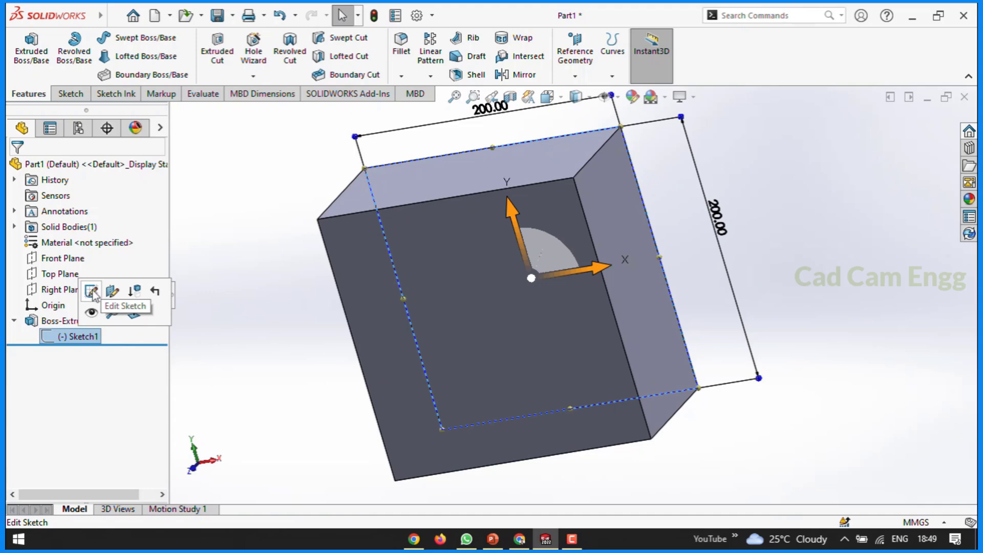
click(92, 291)
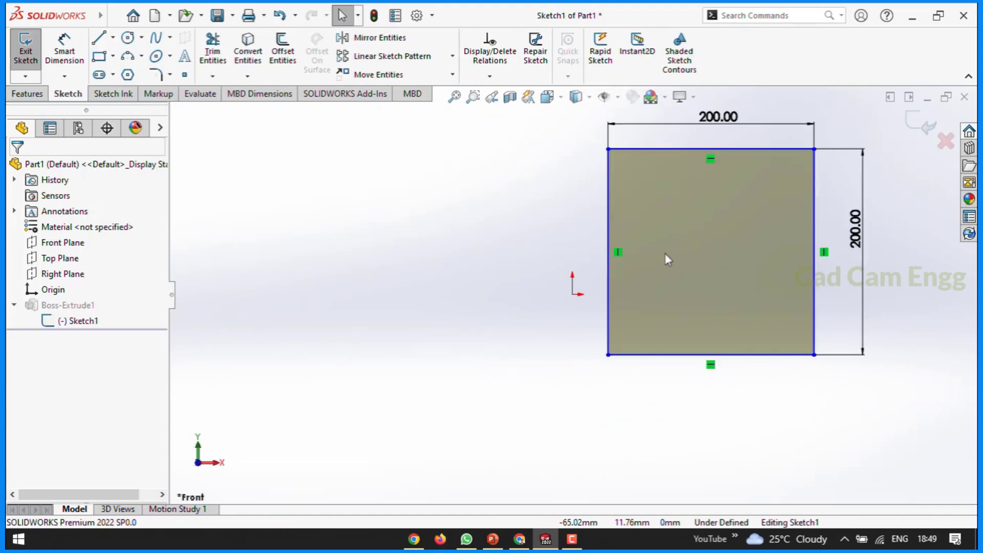
Step: Set the square's horizontal top dimension to 500 mm and exit the sketch to update the solid
scroll(531, 274, up, 2)
scroll(817, 214, down, 3)
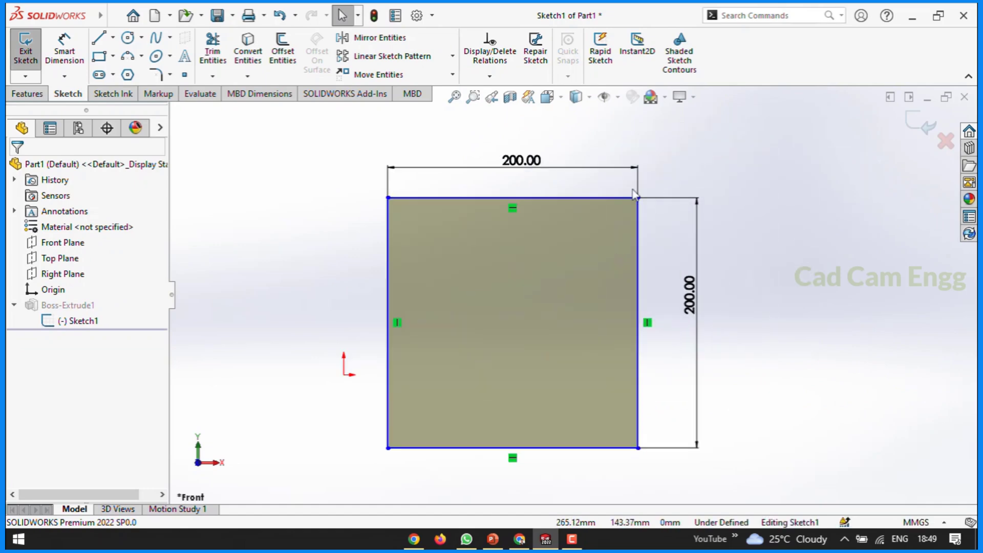
double_click(533, 161)
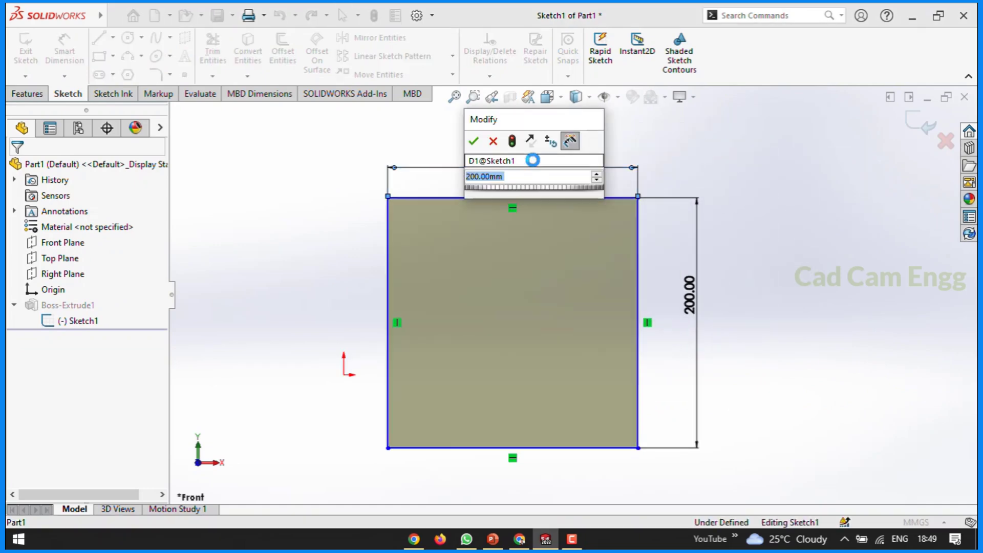
text(200)
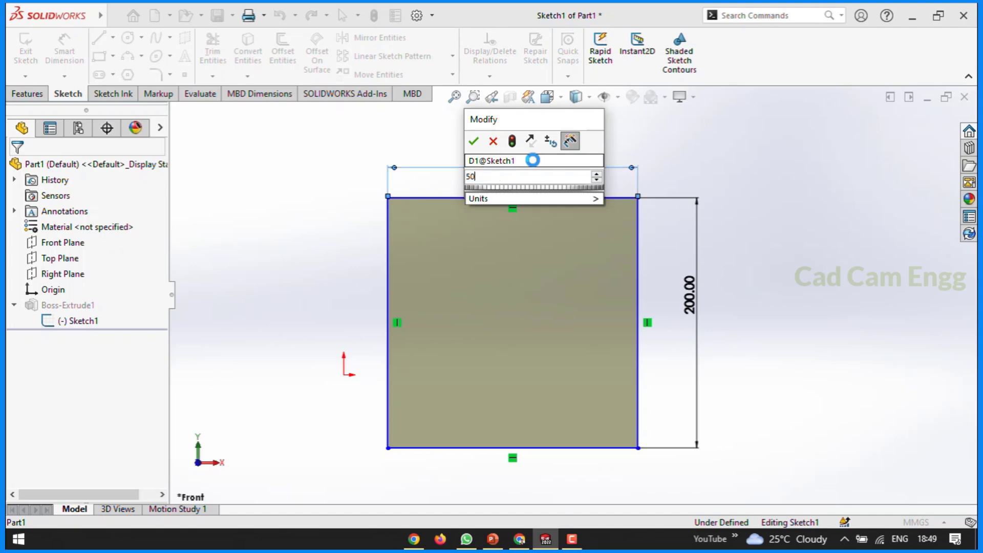
key(Return)
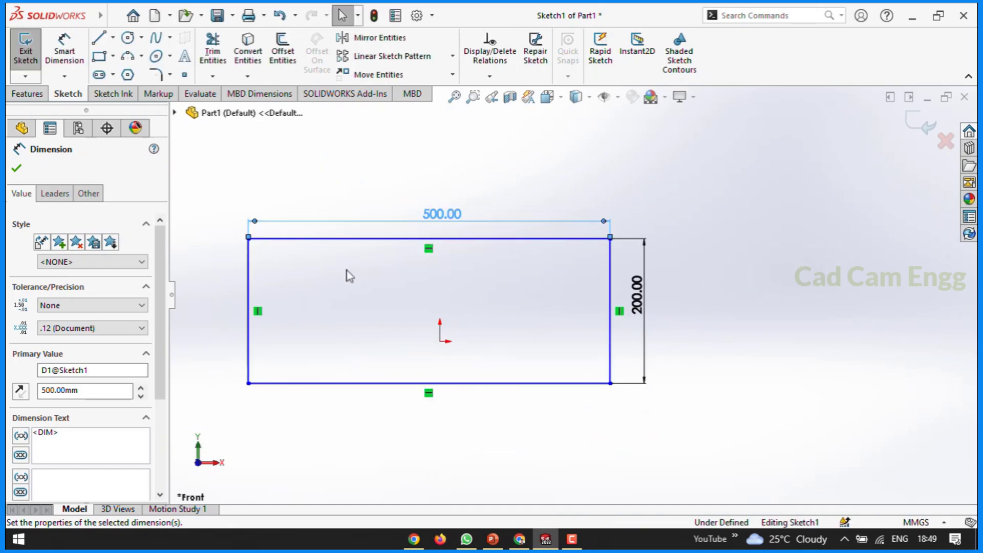
click(911, 119)
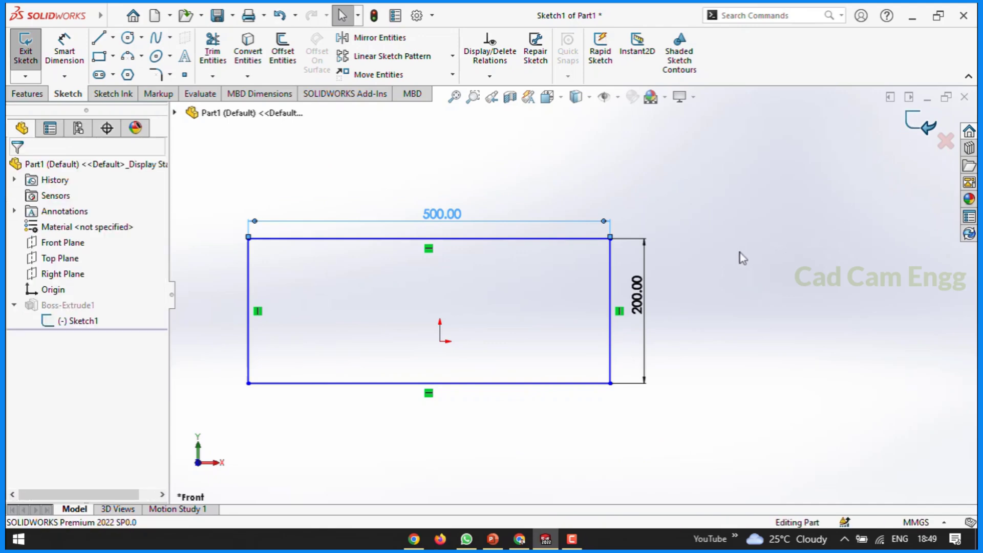
middle_drag(705, 232, 678, 322)
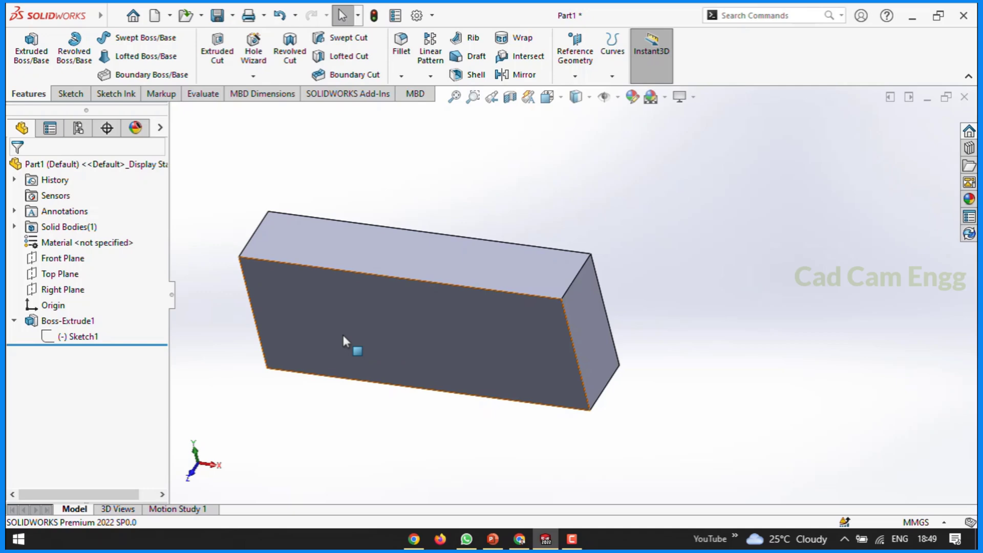
scroll(696, 281, up, 2)
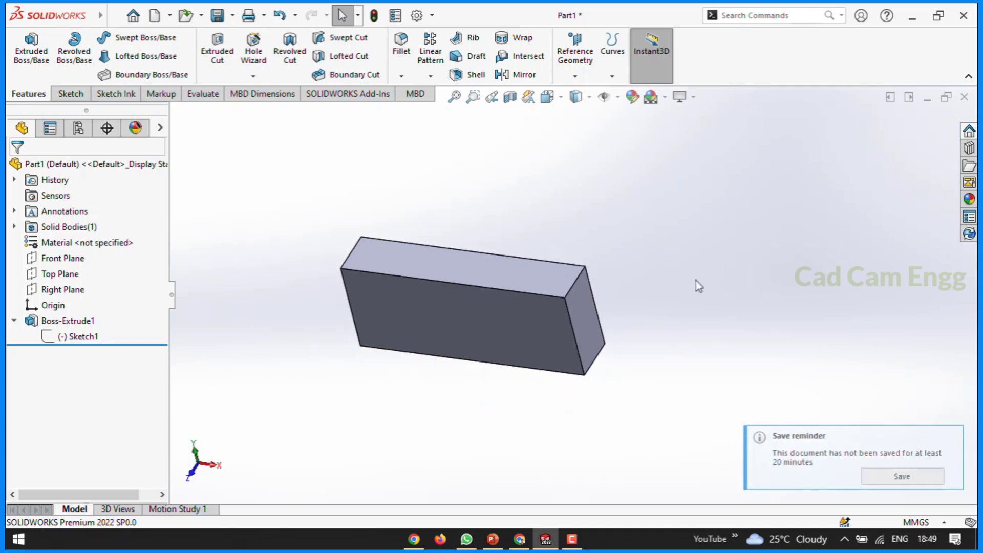
scroll(538, 323, down, 3)
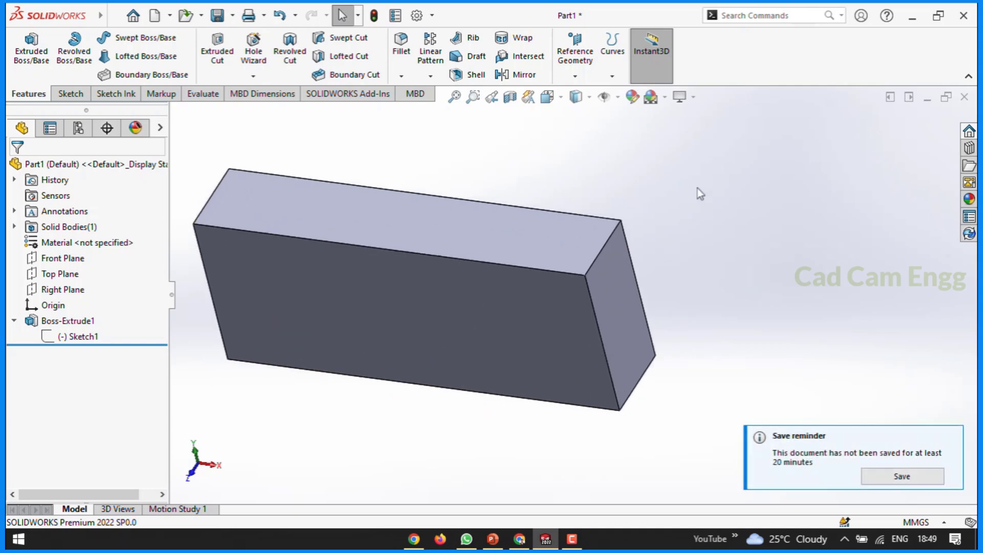
middle_drag(698, 188, 657, 275)
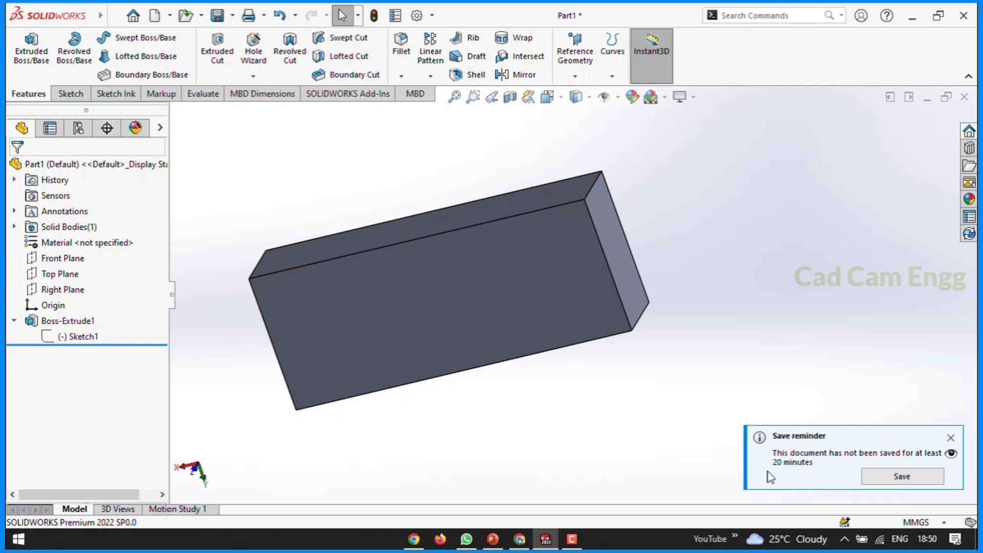
Step: Save the part in the Ex folder as a SOLIDWORKS Part file named Day 1 Drawing
click(218, 16)
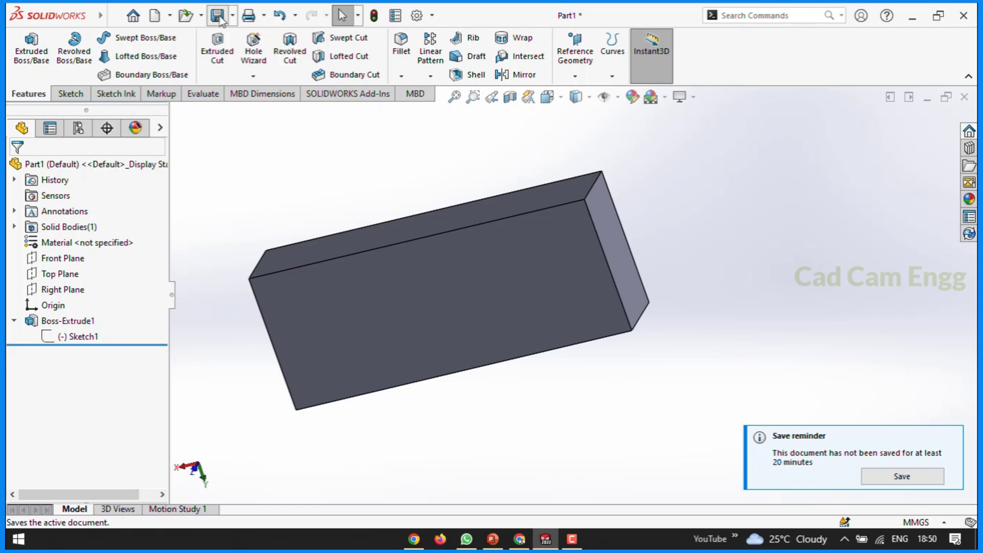
click(217, 16)
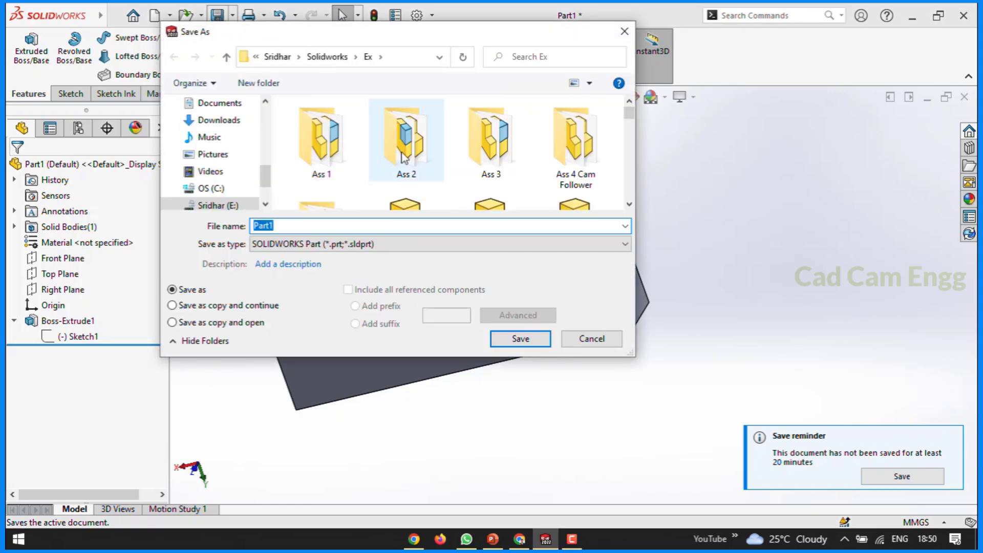
scroll(410, 158, down, 5)
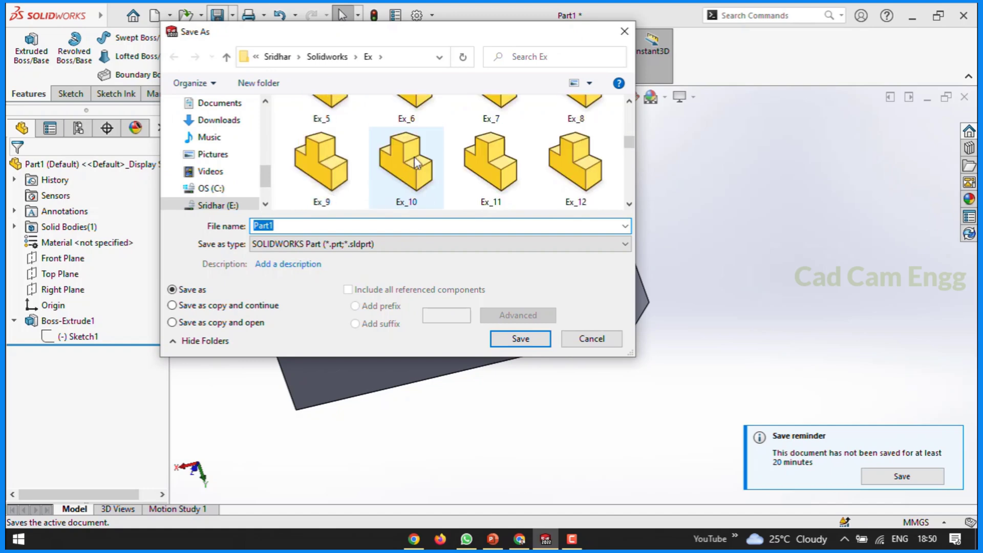
scroll(416, 163, up, 5)
click(296, 223)
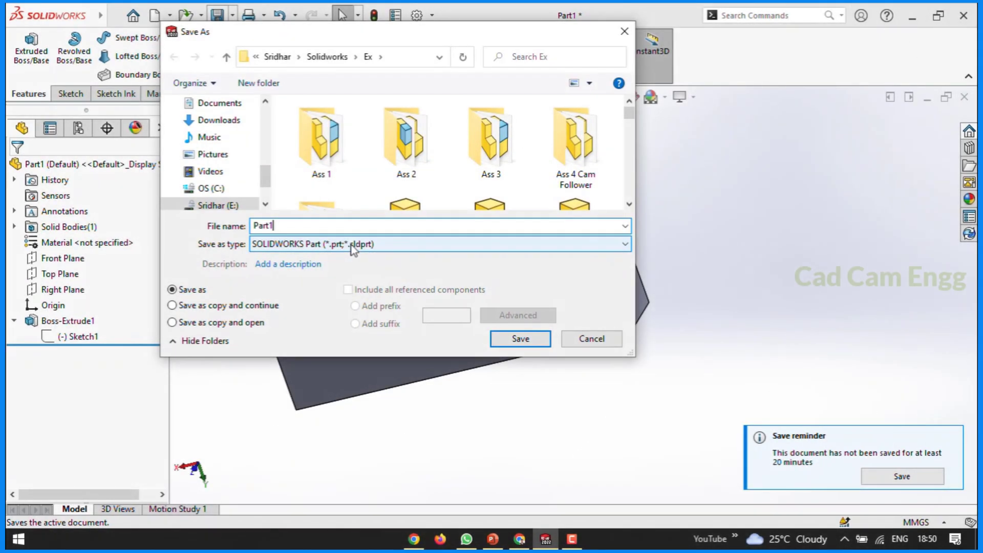
click(352, 245)
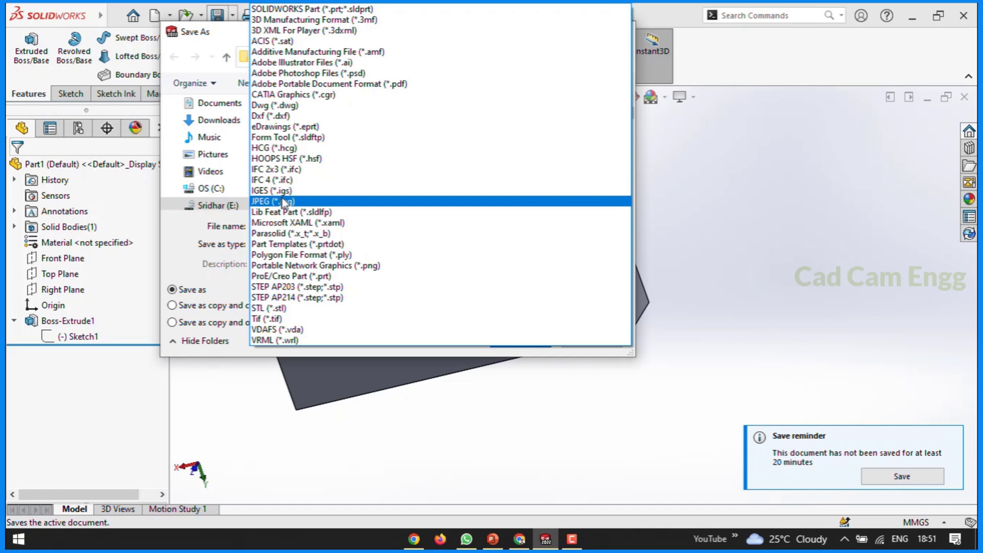
click(171, 247)
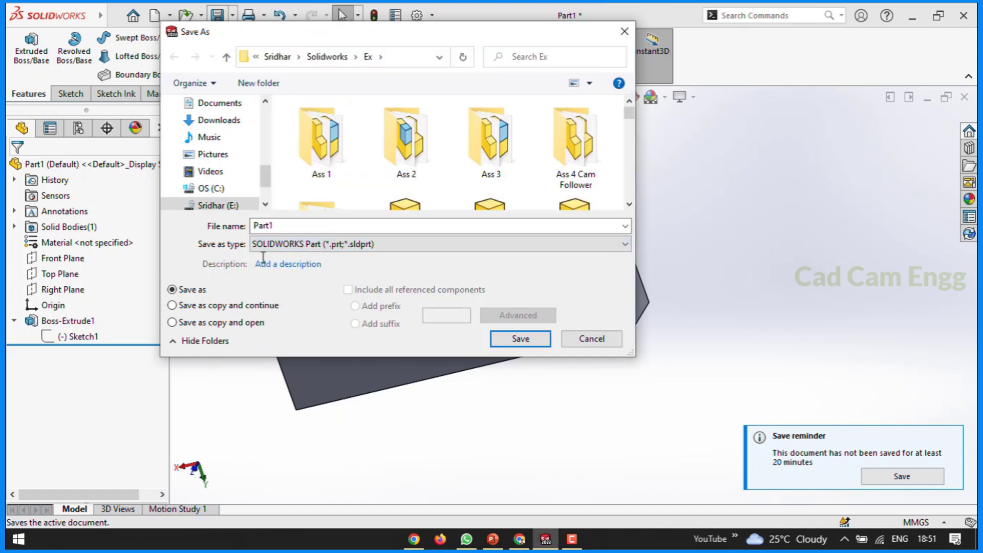
double_click(298, 226)
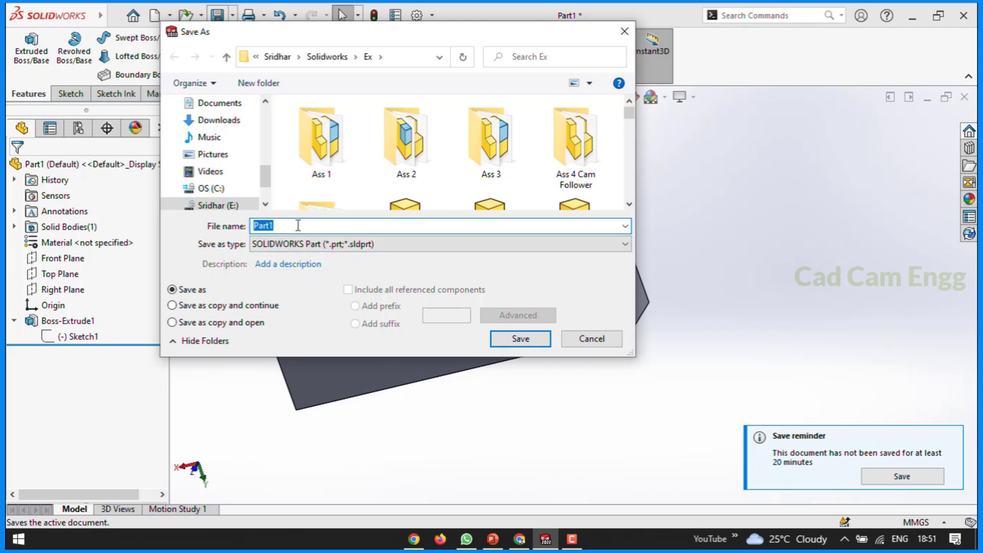
text(Day 1 Drawing)
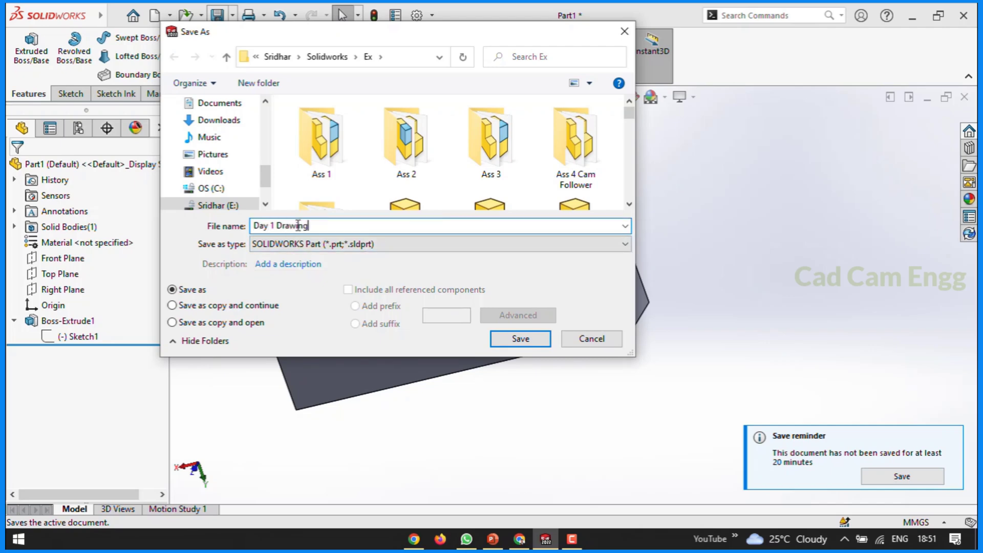